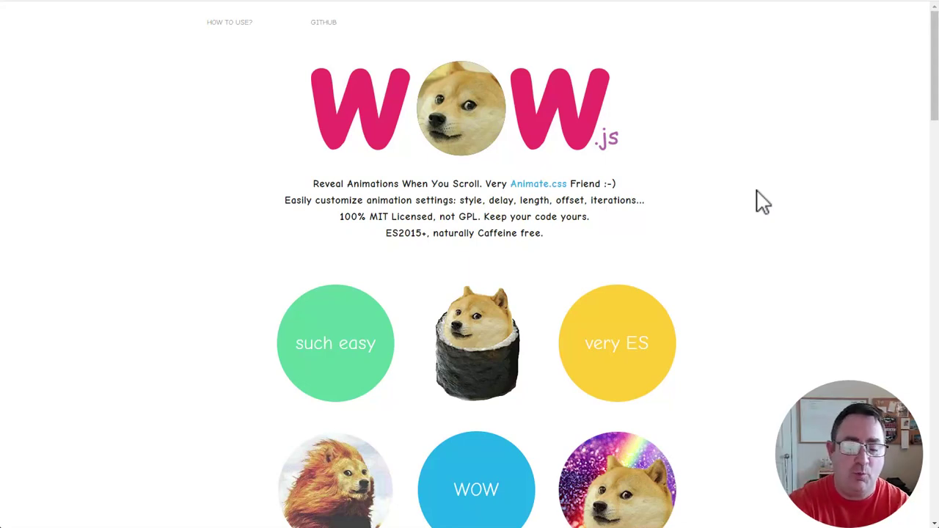
pyautogui.press('F5')
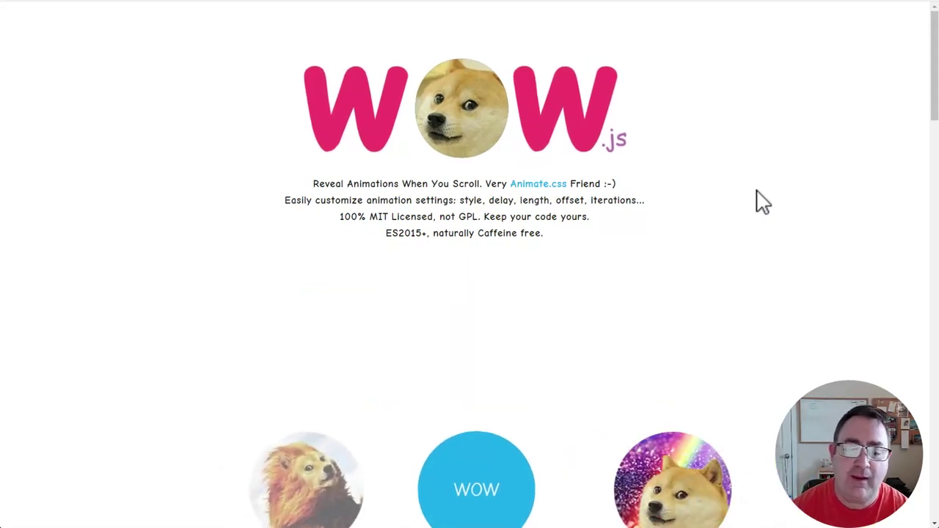
pyautogui.scroll(-7, 709, 264)
pyautogui.scroll(-8, 709, 264)
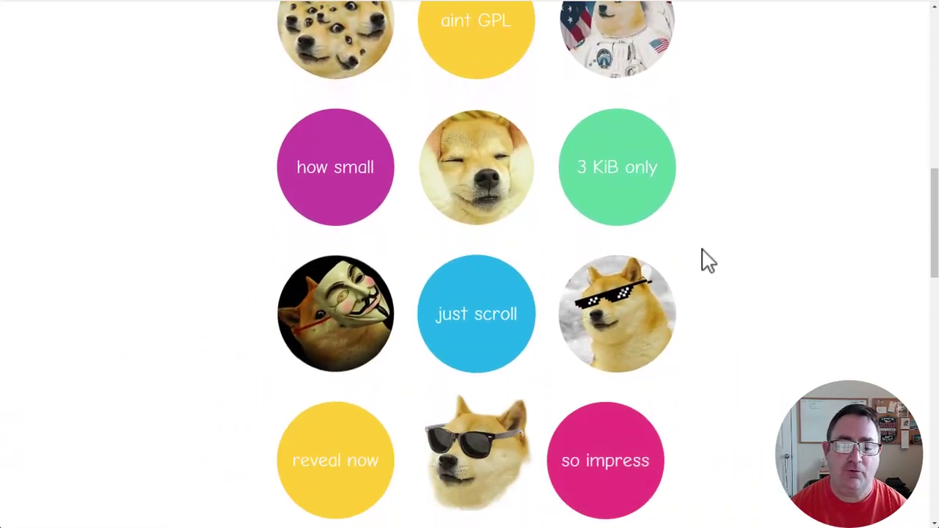
pyautogui.scroll(-4, 700, 258)
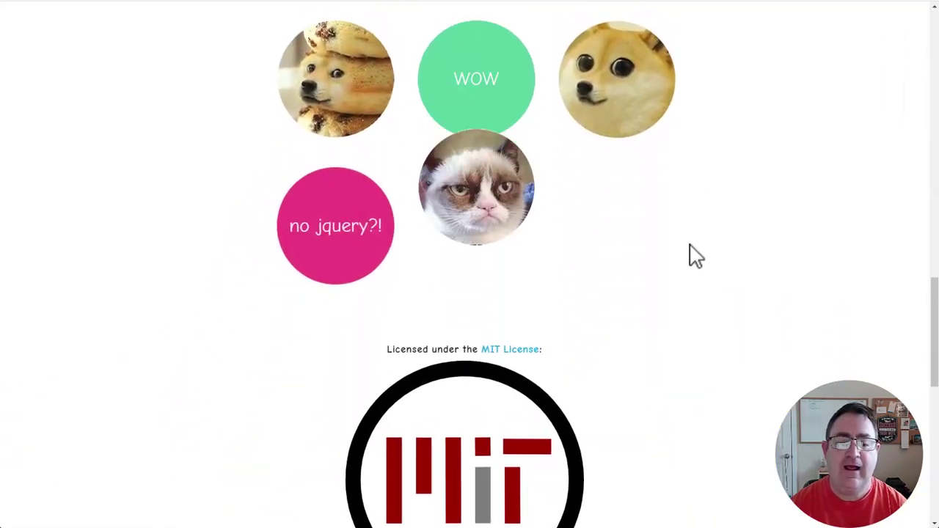
pyautogui.scroll(3, 667, 262)
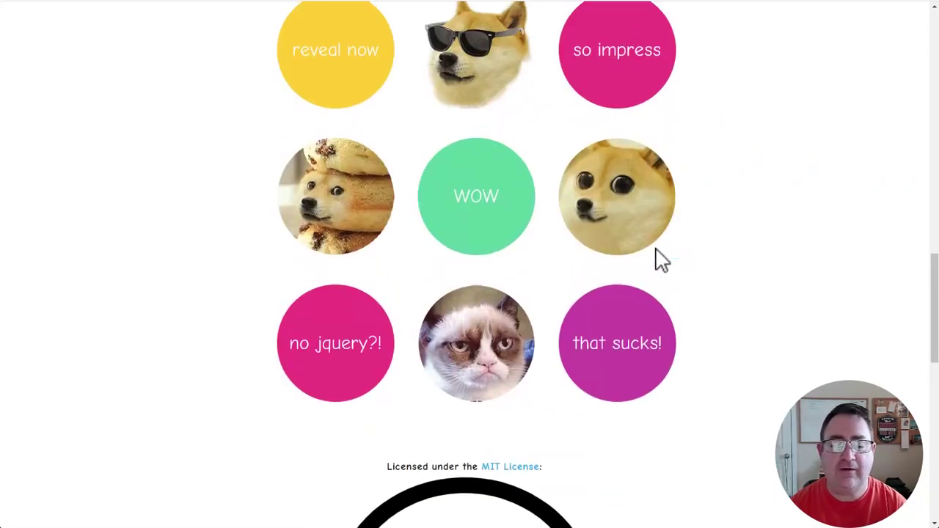
pyautogui.scroll(2, 661, 258)
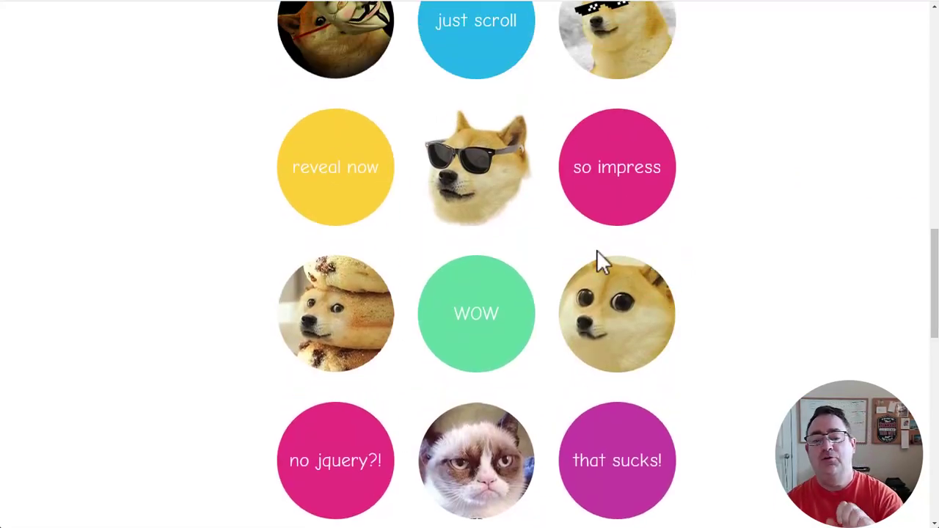
pyautogui.scroll(10, 597, 250)
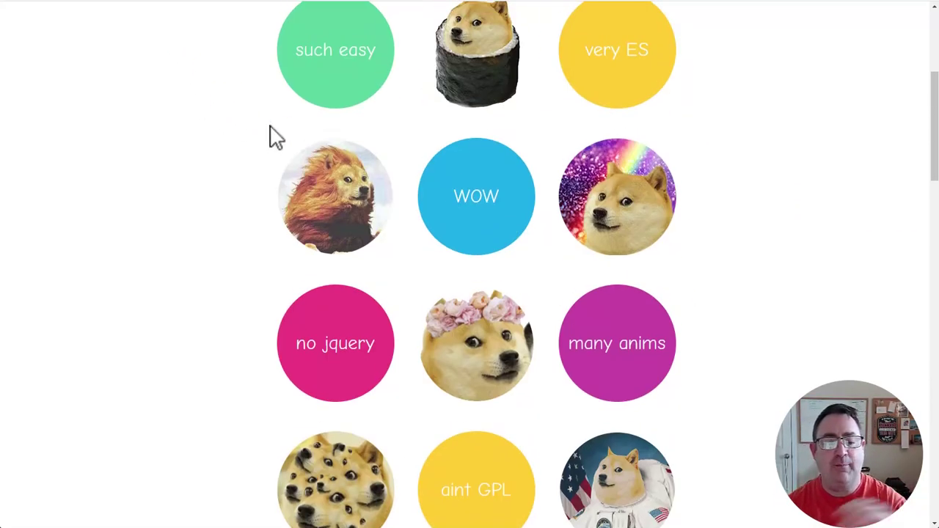
pyautogui.scroll(4, 330, 162)
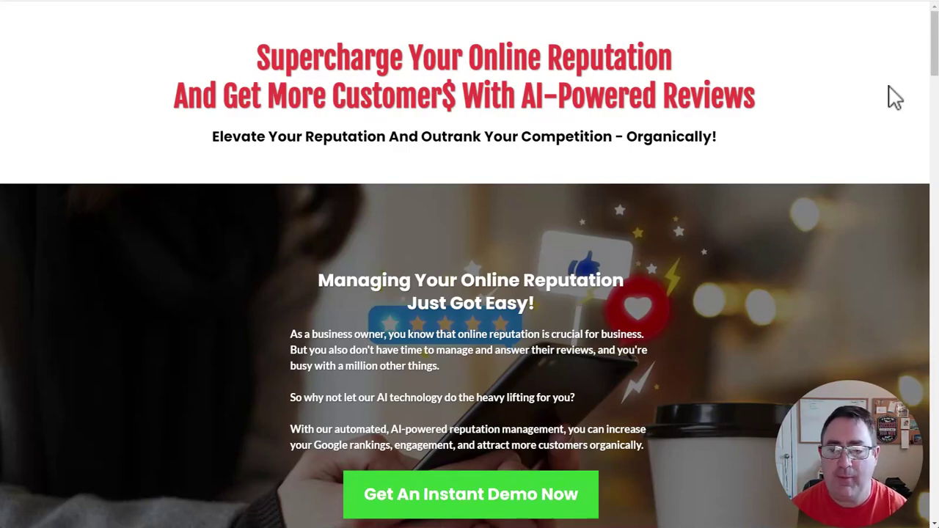
# Step: Scroll down through the live AI Reviews sales page and back up to review it
pyautogui.scroll(-1, 935, 44)
pyautogui.moveTo(936, 44); pyautogui.dragTo(859, 411)
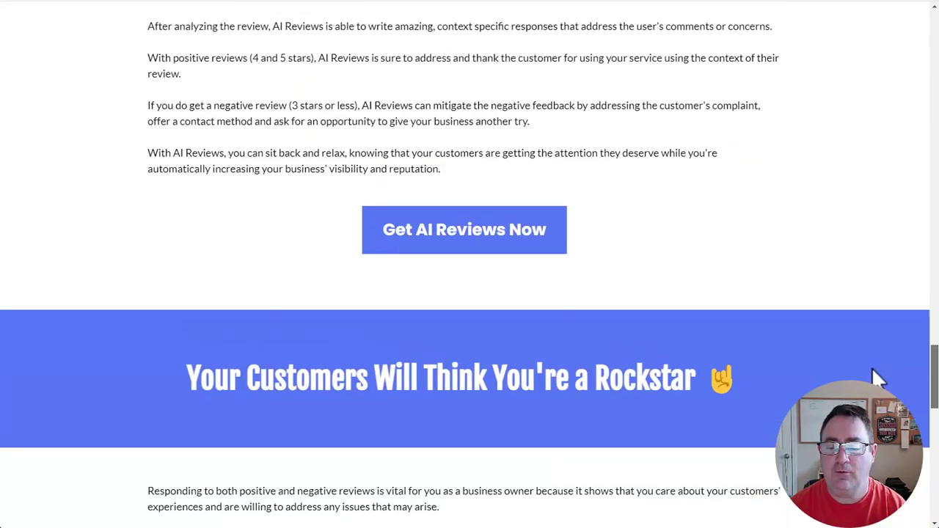
pyautogui.moveTo(876, 377); pyautogui.dragTo(876, 411)
pyautogui.scroll(-2, 469, 265)
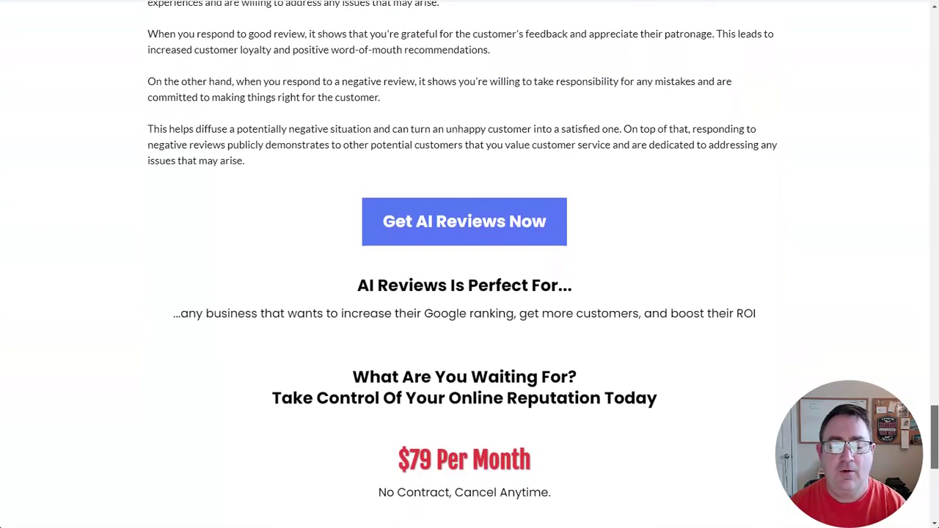
pyautogui.scroll(-1, 469, 264)
pyautogui.scroll(-2, 619, 392)
pyautogui.scroll(9, 625, 382)
pyautogui.scroll(12, 582, 226)
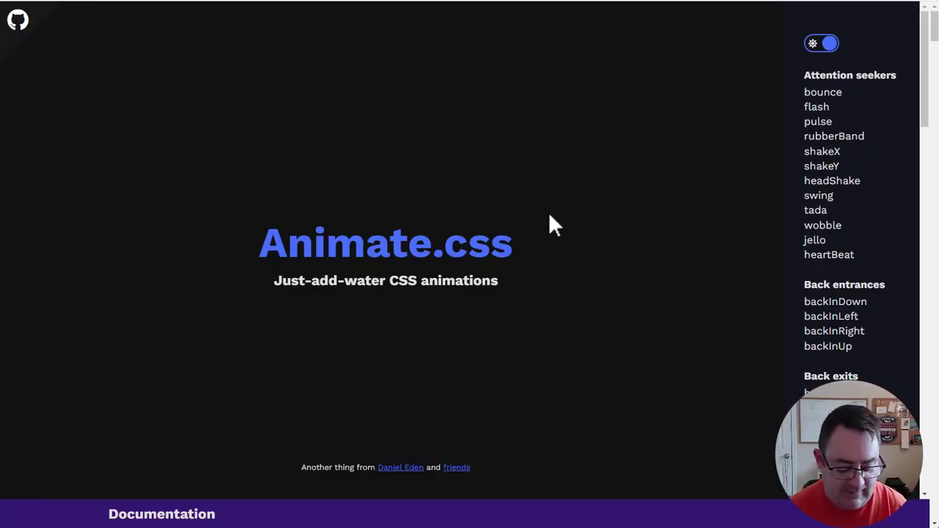
pyautogui.press('F5')
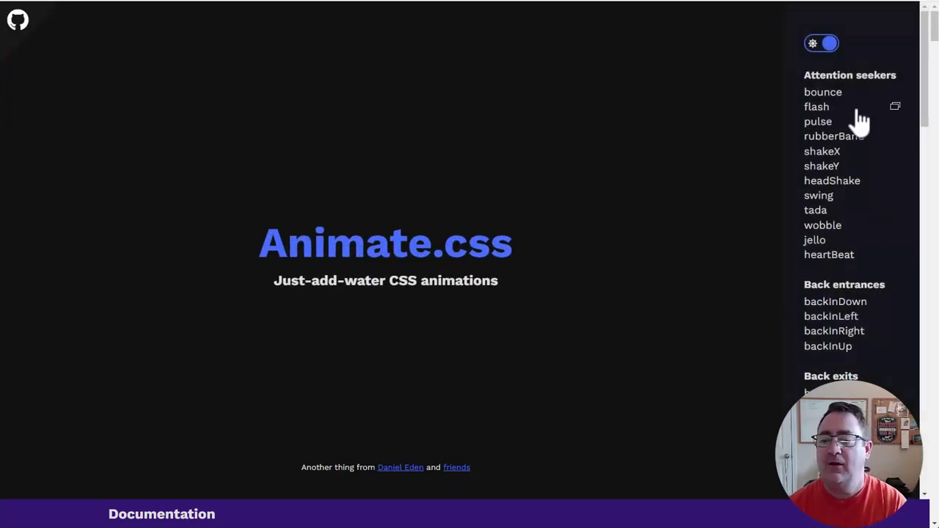
pyautogui.click(836, 95)
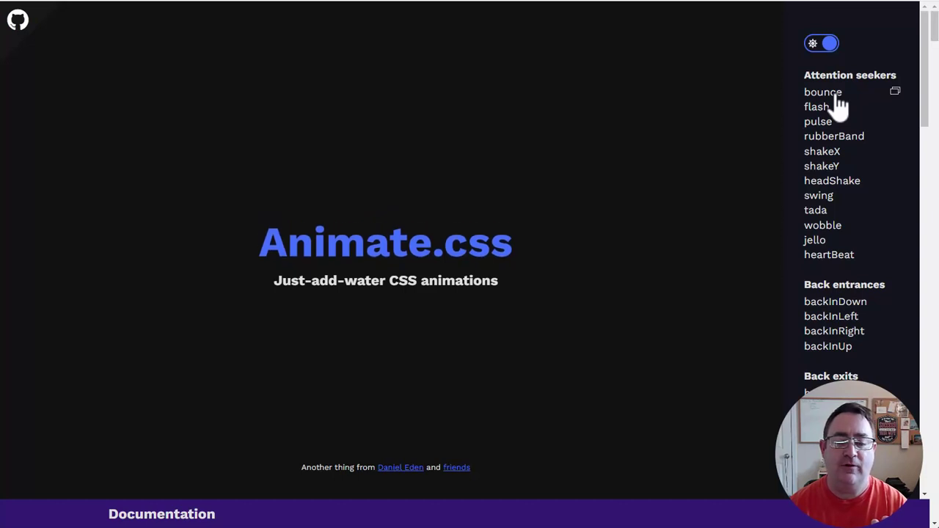
pyautogui.click(821, 110)
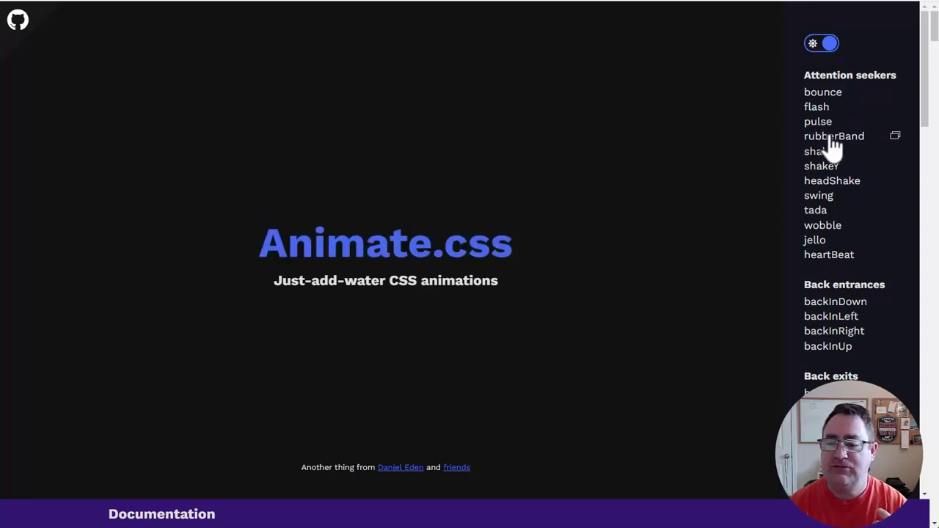
pyautogui.click(845, 150)
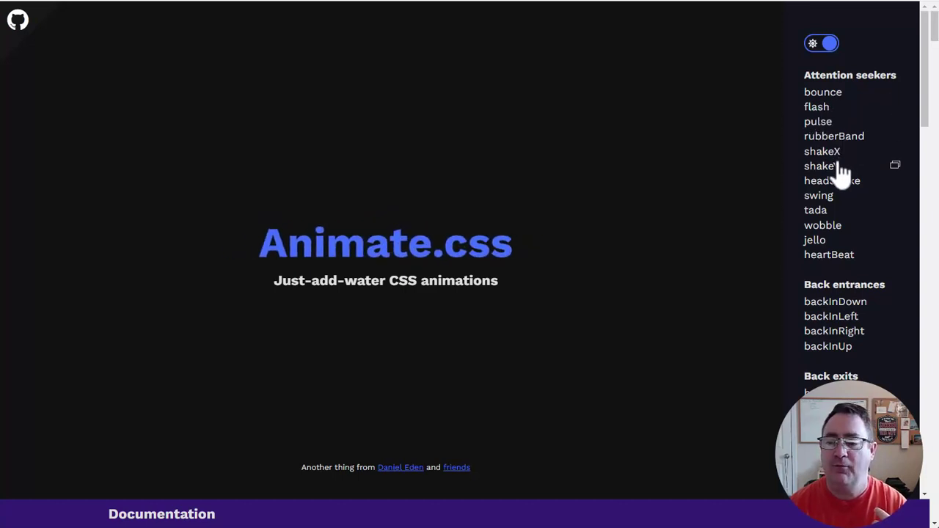
pyautogui.click(829, 169)
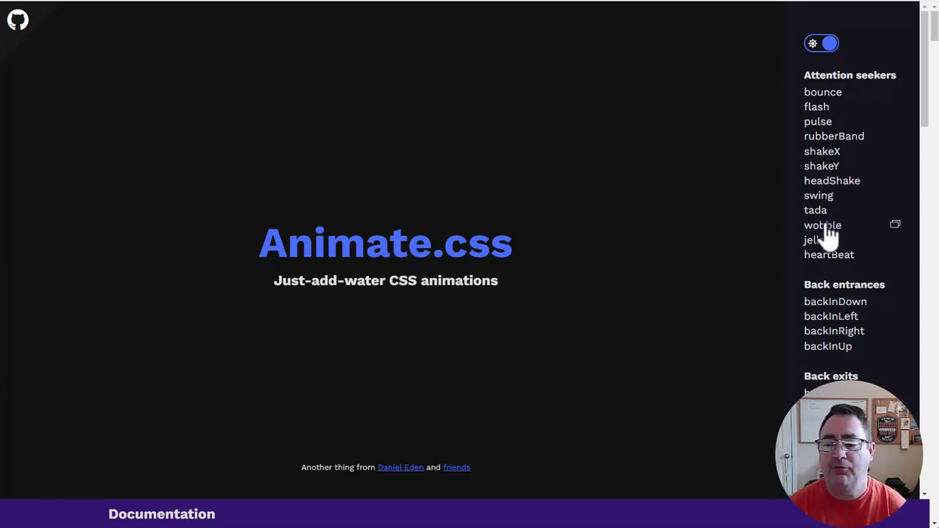
pyautogui.click(826, 216)
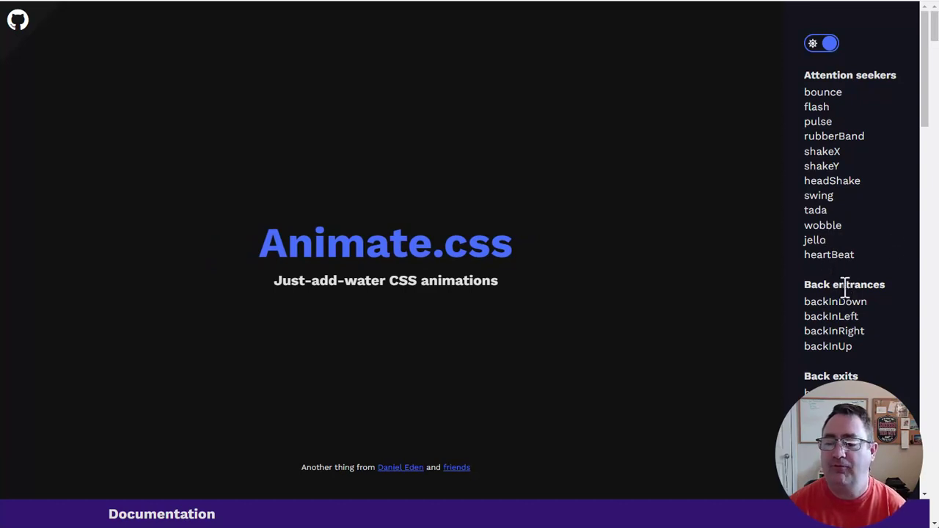
pyautogui.scroll(-2, 860, 264)
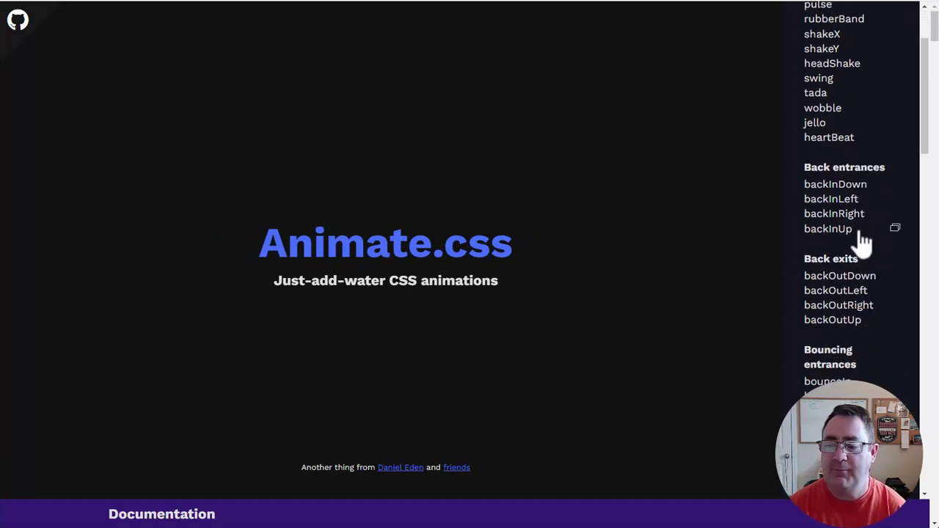
pyautogui.click(824, 190)
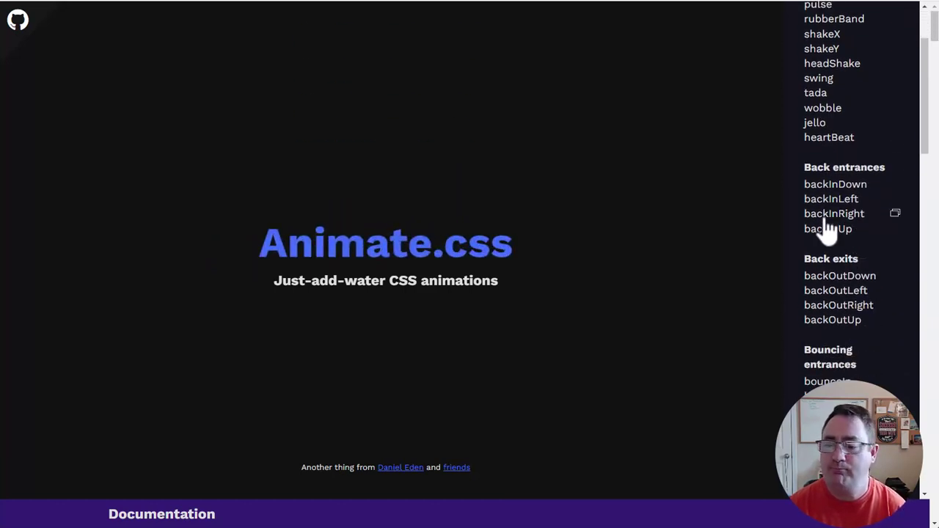
pyautogui.click(833, 229)
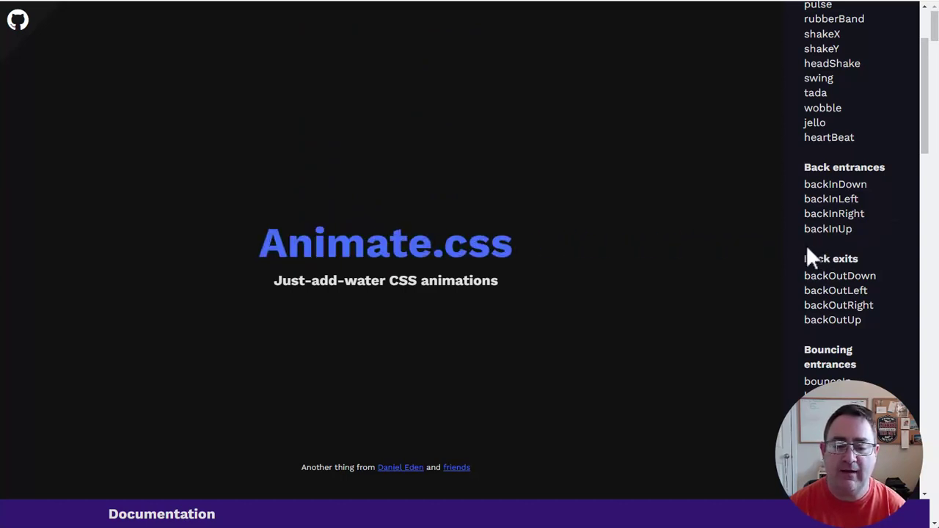
pyautogui.scroll(-3, 842, 250)
pyautogui.click(827, 209)
pyautogui.click(849, 227)
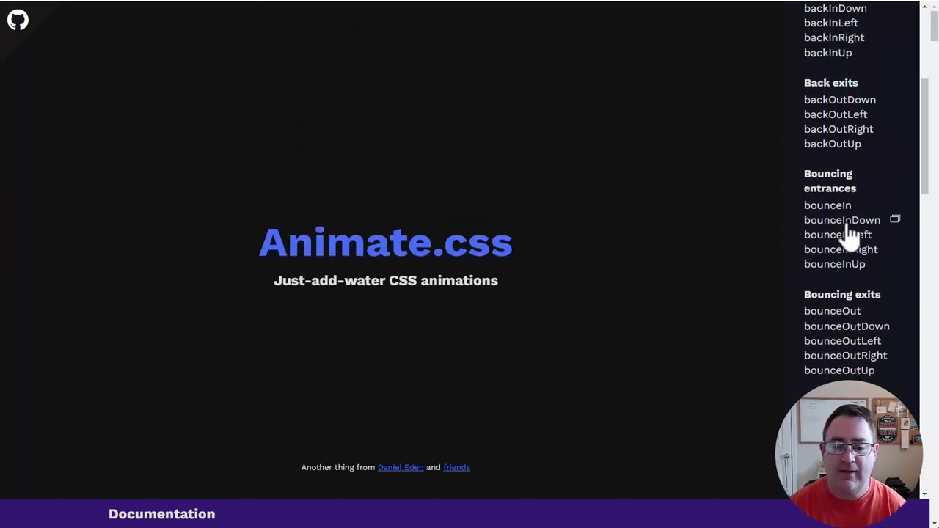
pyautogui.scroll(-1, 844, 290)
pyautogui.click(834, 206)
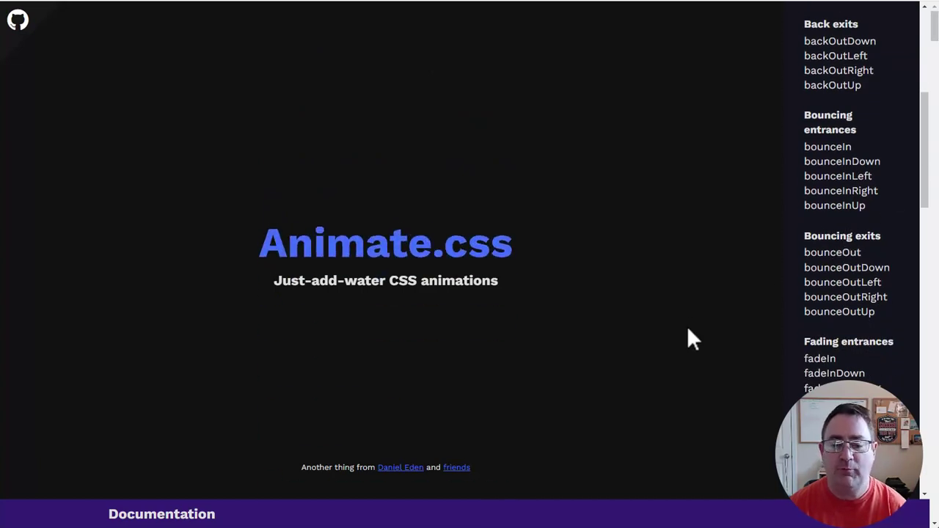
pyautogui.scroll(-2, 840, 215)
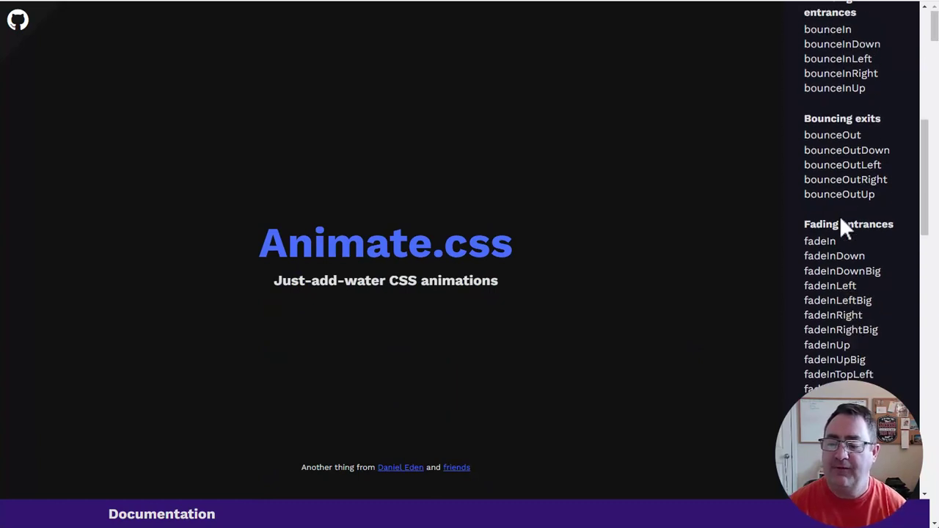
pyautogui.click(868, 277)
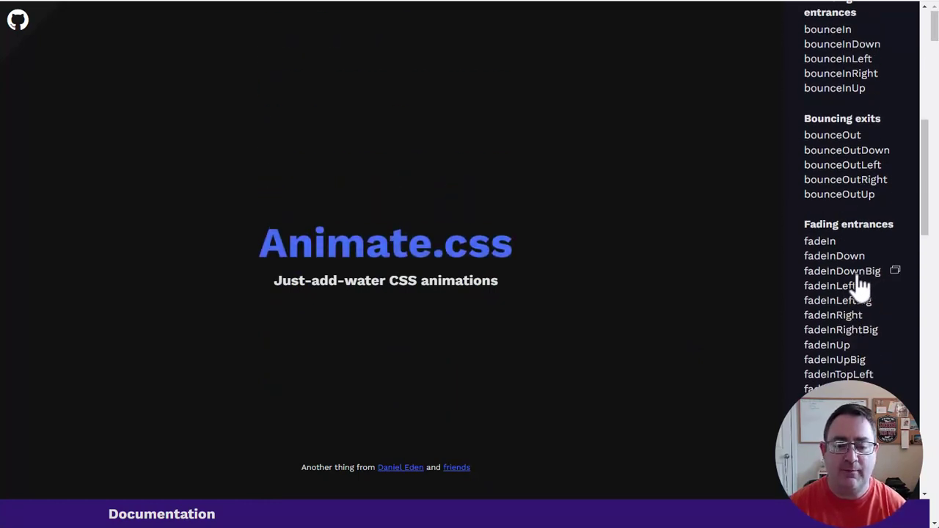
pyautogui.scroll(-2, 856, 291)
pyautogui.scroll(-2, 858, 291)
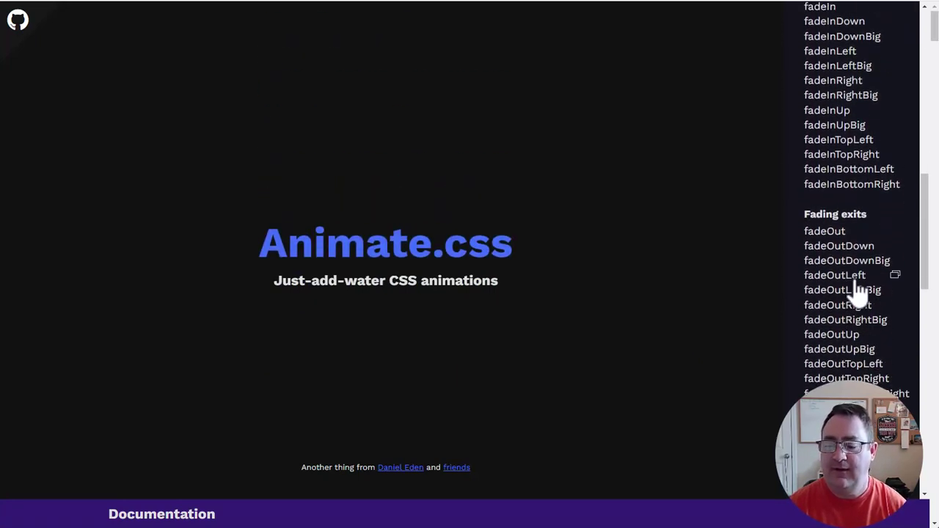
pyautogui.scroll(-4, 859, 290)
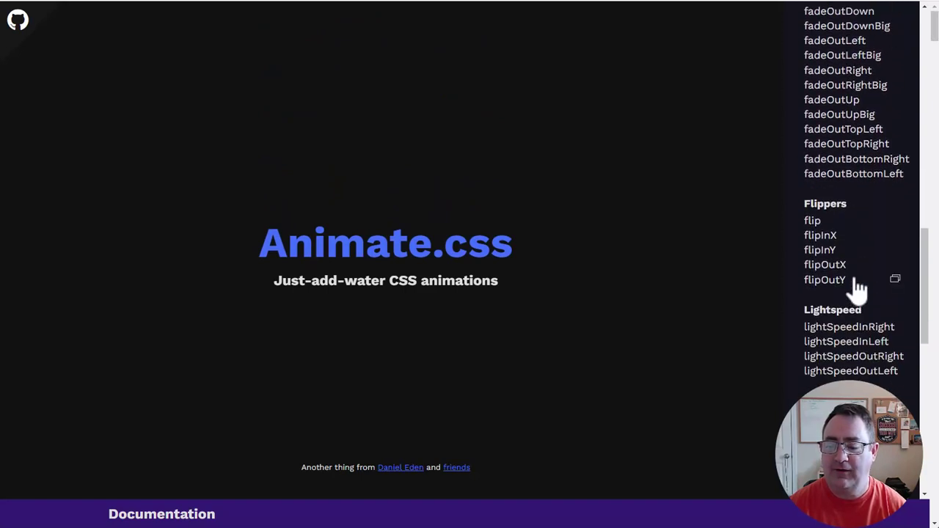
pyautogui.scroll(-2, 859, 290)
pyautogui.scroll(-4, 857, 290)
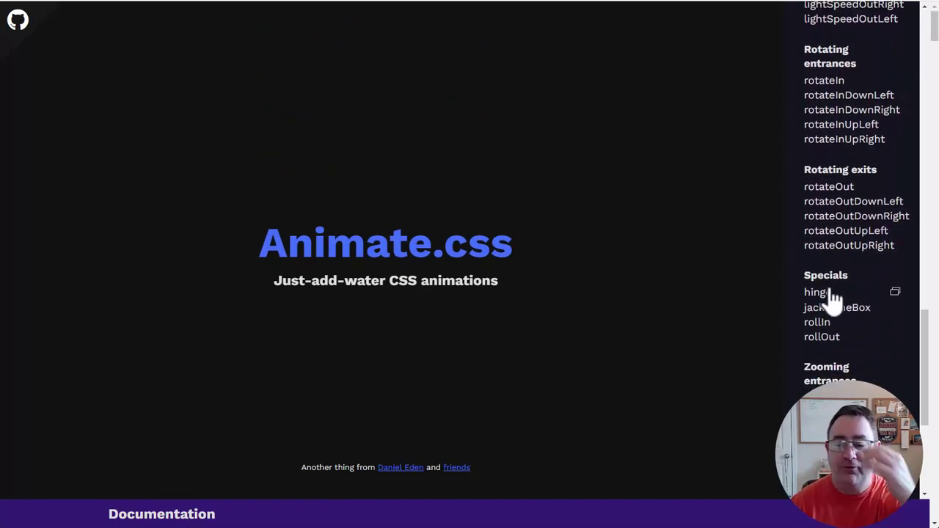
pyautogui.click(829, 292)
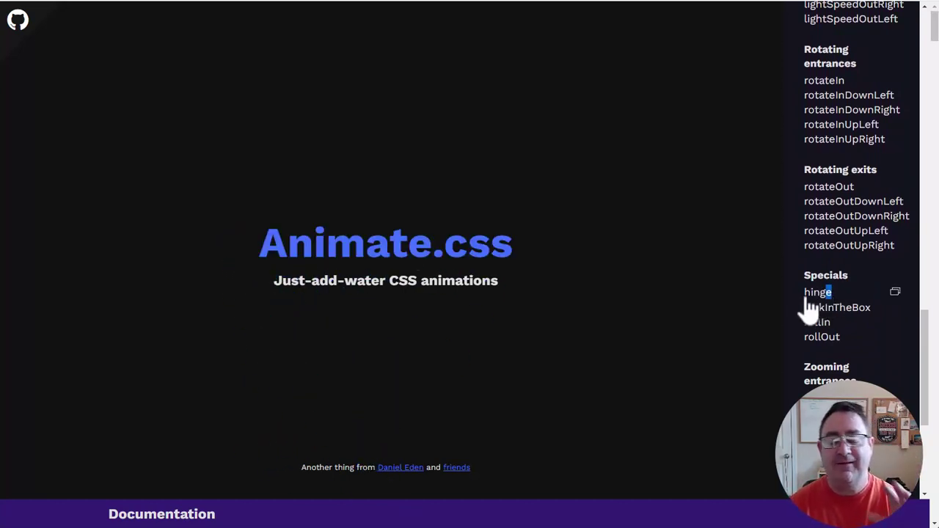
pyautogui.click(846, 310)
pyautogui.scroll(-2, 845, 319)
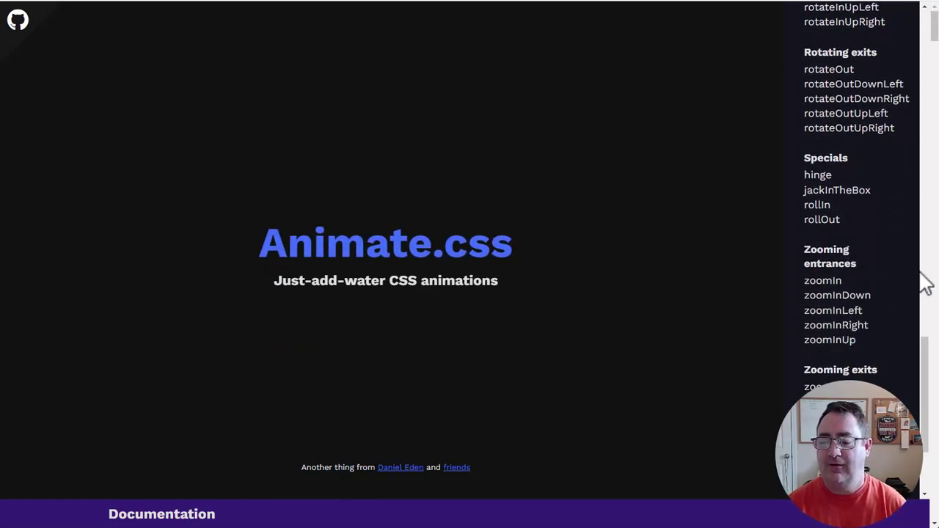
pyautogui.click(823, 302)
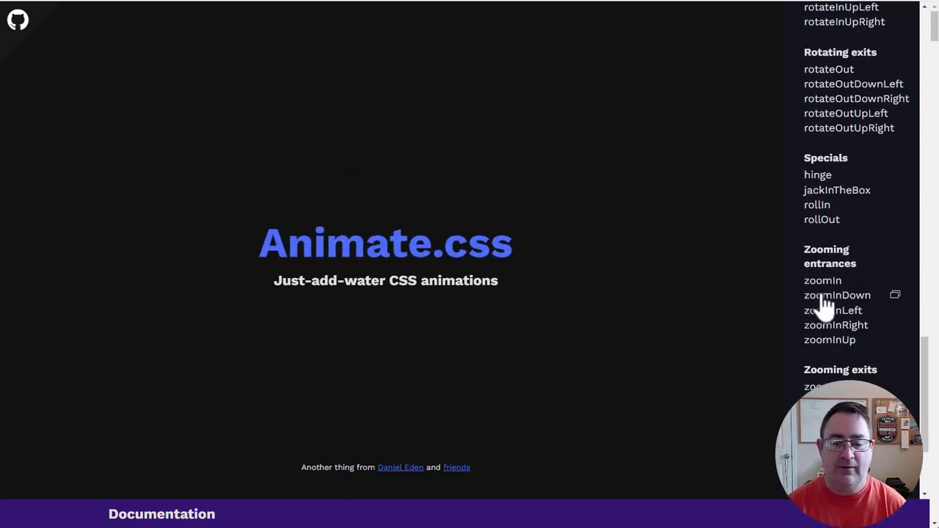
pyautogui.scroll(-1, 823, 298)
pyautogui.scroll(-3, 828, 290)
pyautogui.scroll(4, 859, 315)
pyautogui.scroll(20, 844, 374)
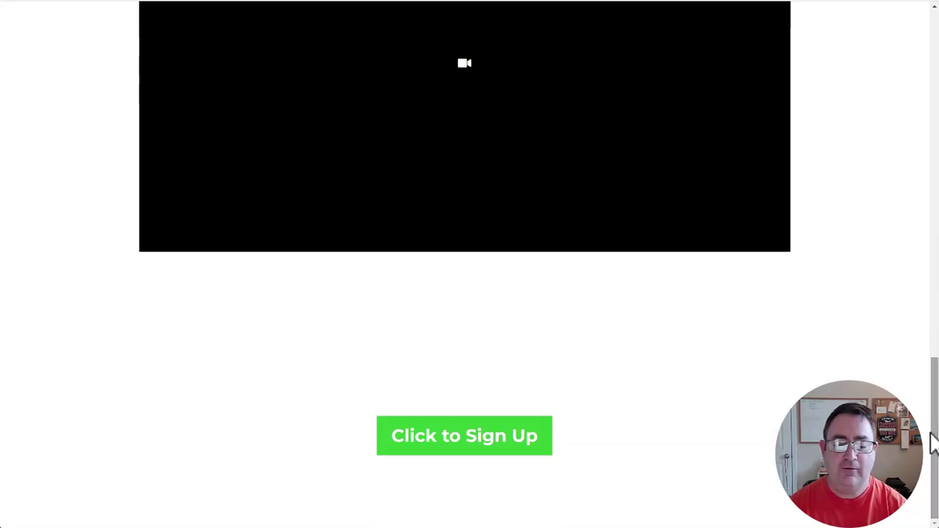
# Step: Scroll the preview page, then leave it to return to the funnel builder editor
pyautogui.moveTo(936, 440); pyautogui.dragTo(936, 88)
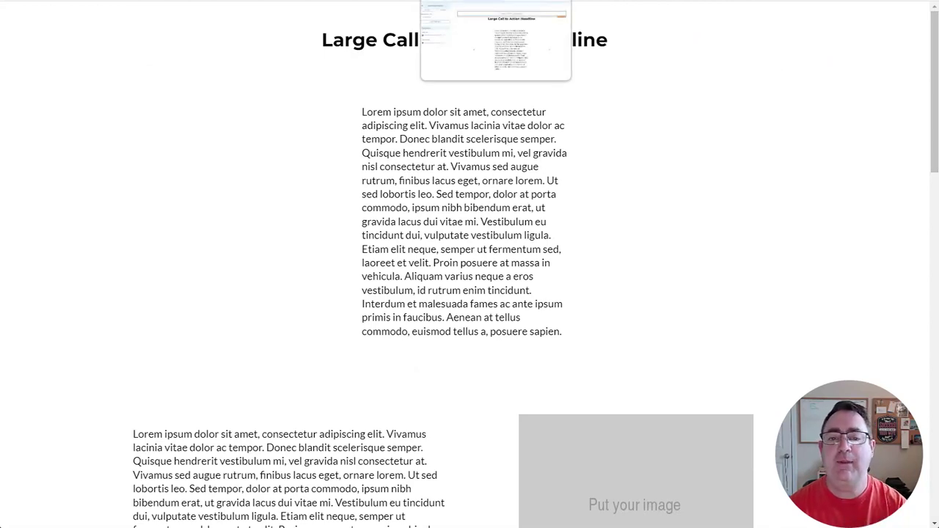
pyautogui.hotkey('alt', 'Tab')
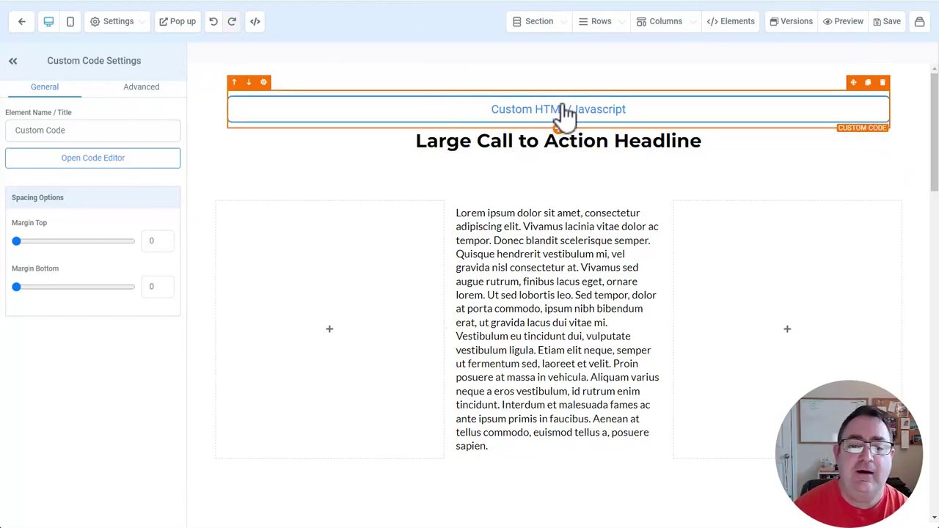
# Step: Open the custom code element's Animate.css and WOW.js loader script and scroll through it
pyautogui.click(173, 155)
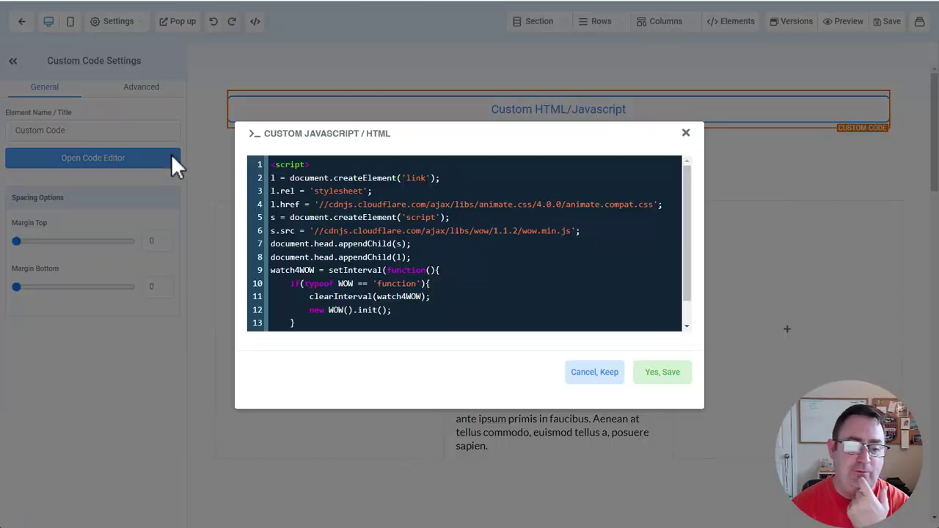
pyautogui.scroll(-1, 596, 248)
pyautogui.scroll(-2, 597, 248)
pyautogui.scroll(3, 595, 256)
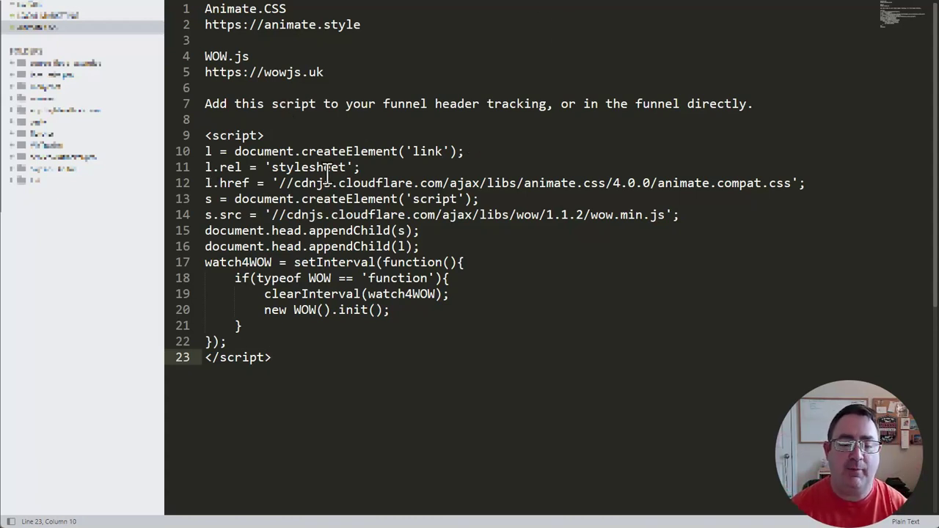
pyautogui.moveTo(805, 183); pyautogui.dragTo(198, 158)
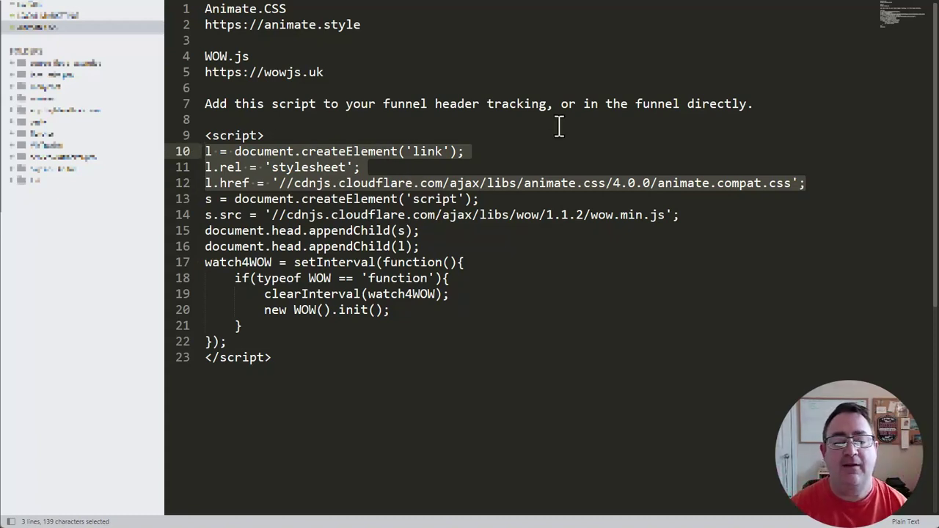
pyautogui.click(689, 217)
pyautogui.moveTo(689, 217); pyautogui.dragTo(179, 202)
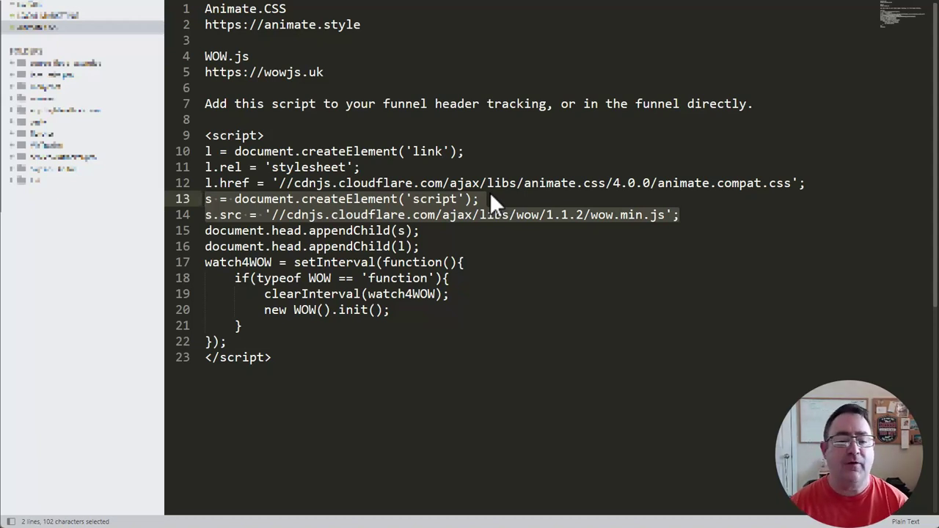
pyautogui.moveTo(433, 246); pyautogui.dragTo(182, 151)
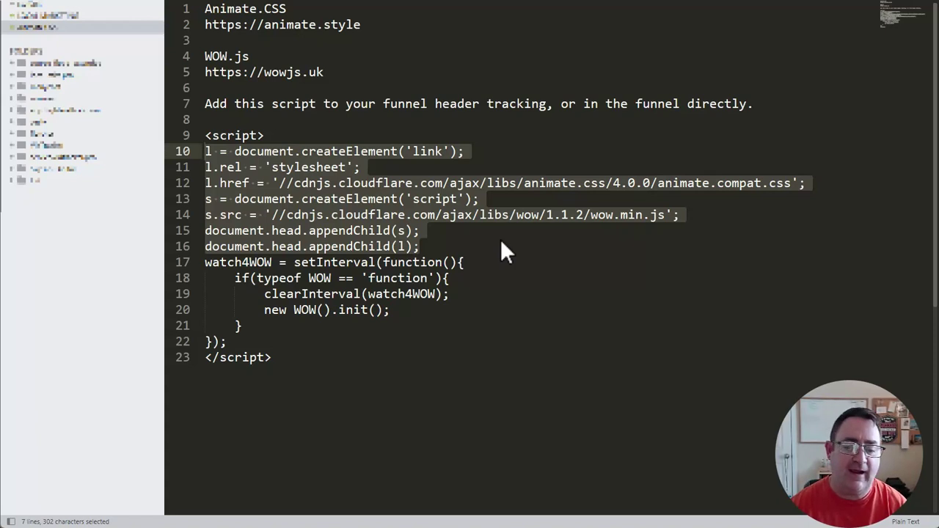
pyautogui.moveTo(257, 340); pyautogui.dragTo(183, 268)
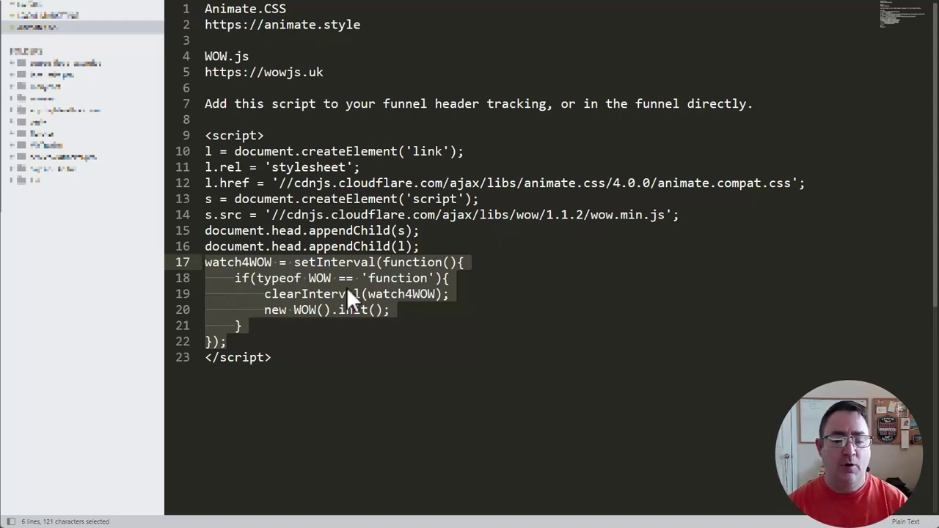
pyautogui.click(308, 312)
pyautogui.moveTo(294, 310); pyautogui.dragTo(371, 310)
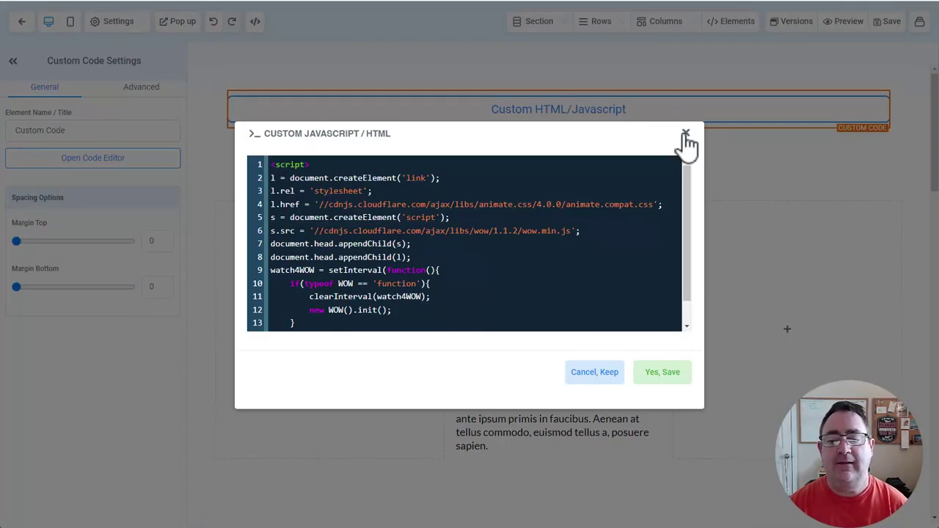
# Step: Close the Custom JavaScript/HTML dialog without changes and scroll the page canvas
pyautogui.click(685, 131)
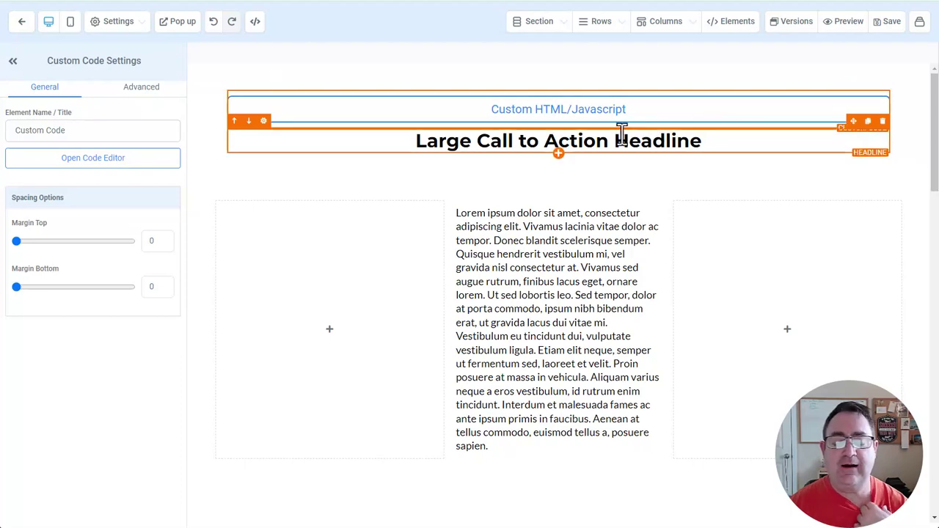
pyautogui.scroll(-3, 643, 191)
pyautogui.scroll(-4, 640, 182)
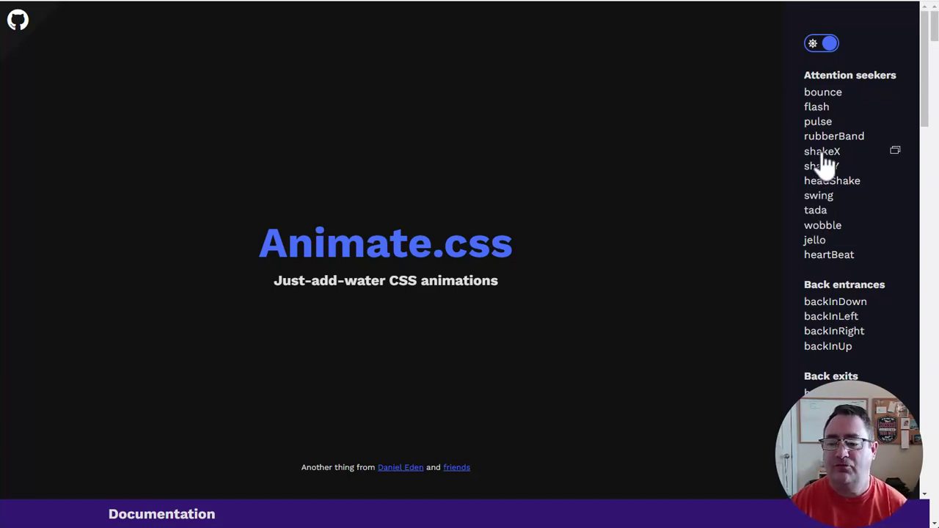
pyautogui.scroll(-2, 841, 253)
pyautogui.scroll(-2, 836, 276)
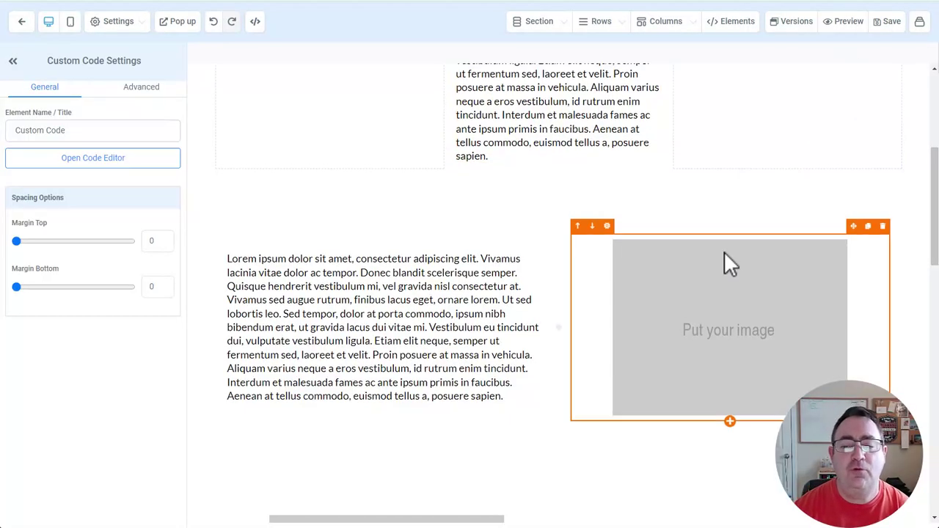
# Step: Open the first text column's Advanced settings and load its fadeInLeft class, next to wow, for editing
pyautogui.scroll(-2, 656, 279)
pyautogui.scroll(2, 541, 308)
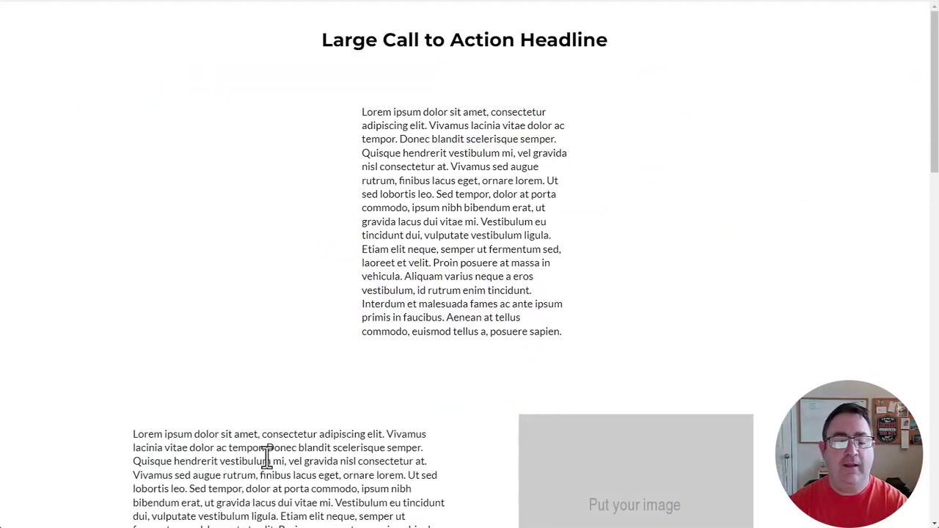
pyautogui.scroll(-2, 271, 449)
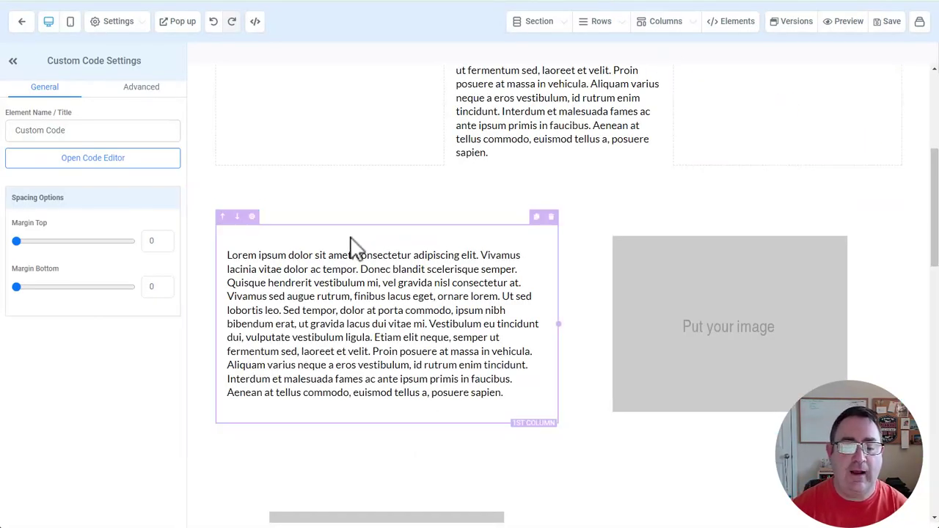
pyautogui.click(301, 246)
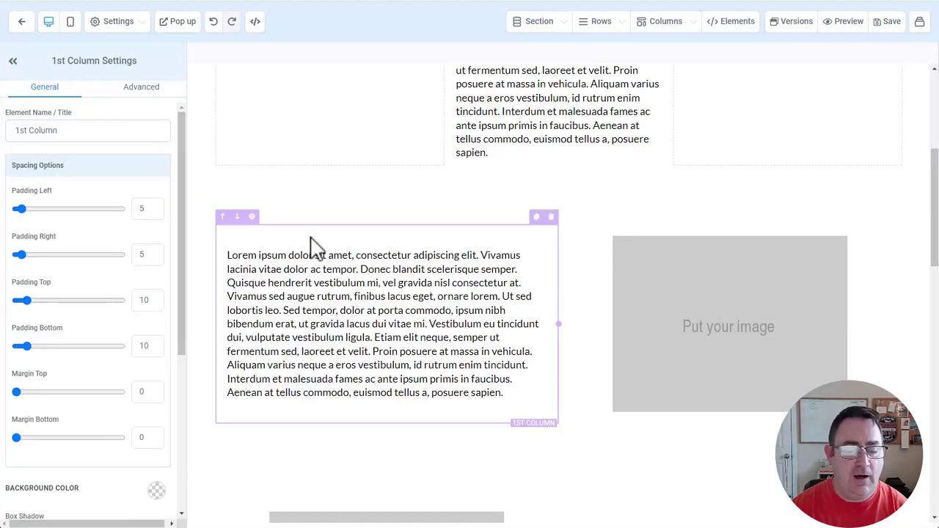
pyautogui.click(138, 92)
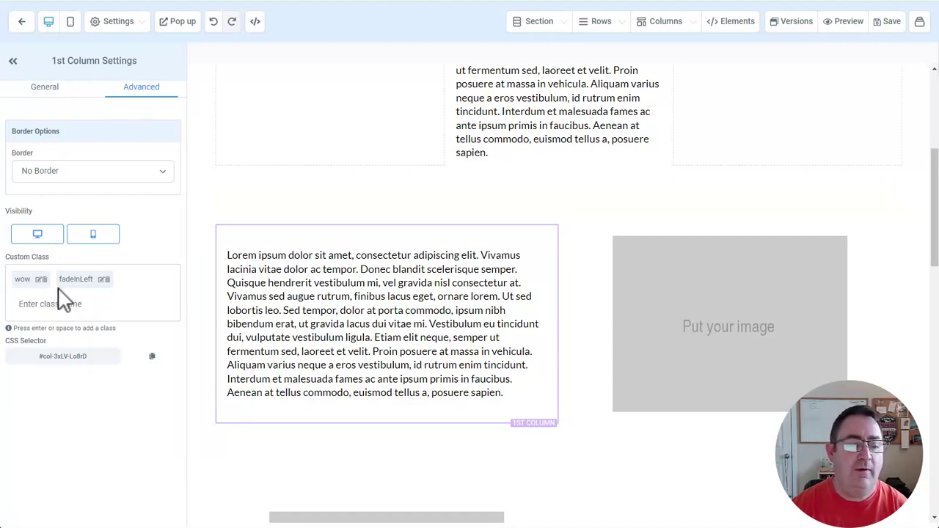
pyautogui.click(107, 285)
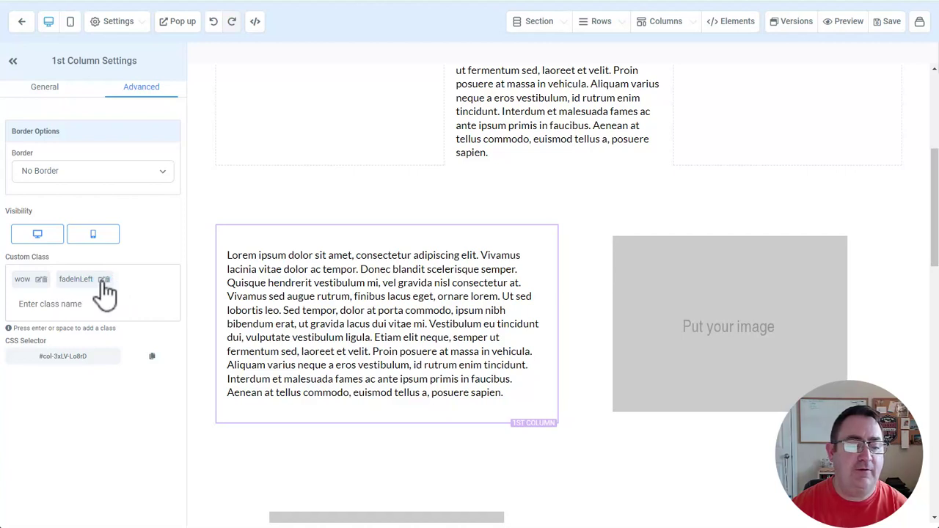
pyautogui.click(102, 281)
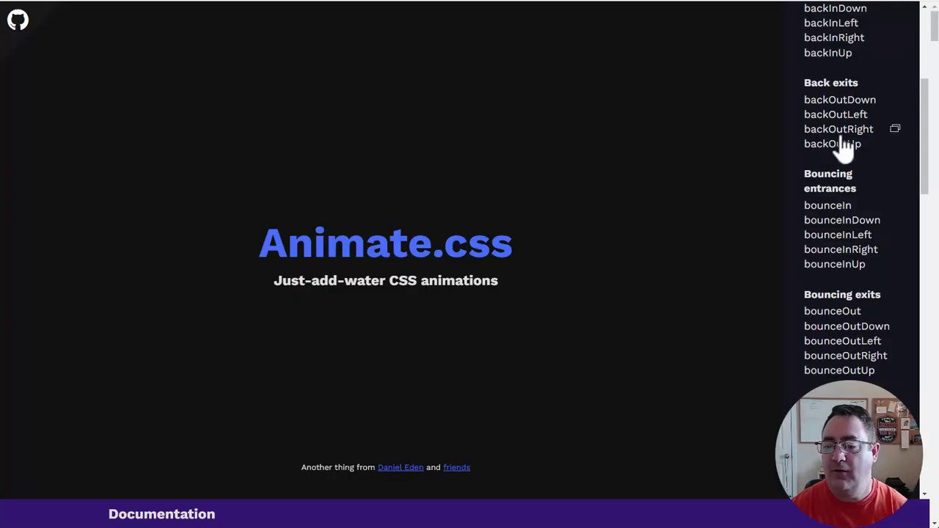
pyautogui.scroll(4, 856, 157)
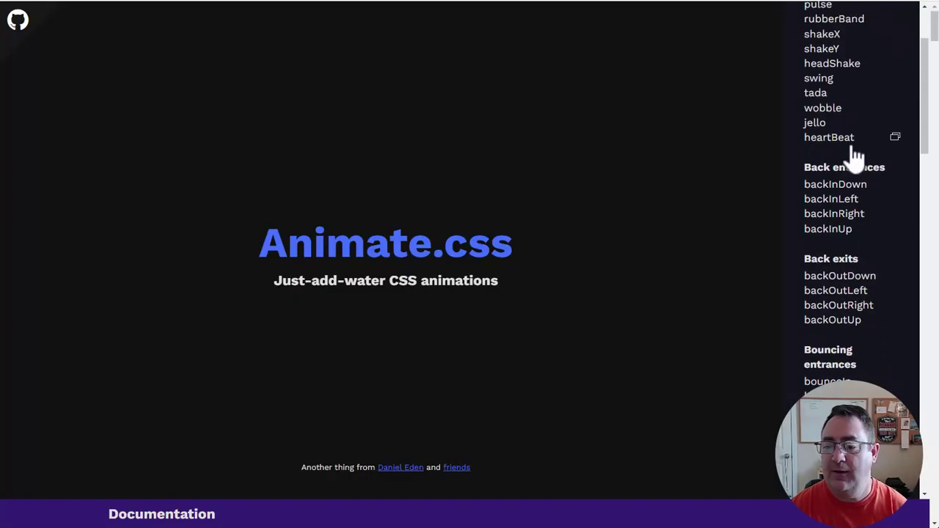
pyautogui.scroll(-7, 866, 158)
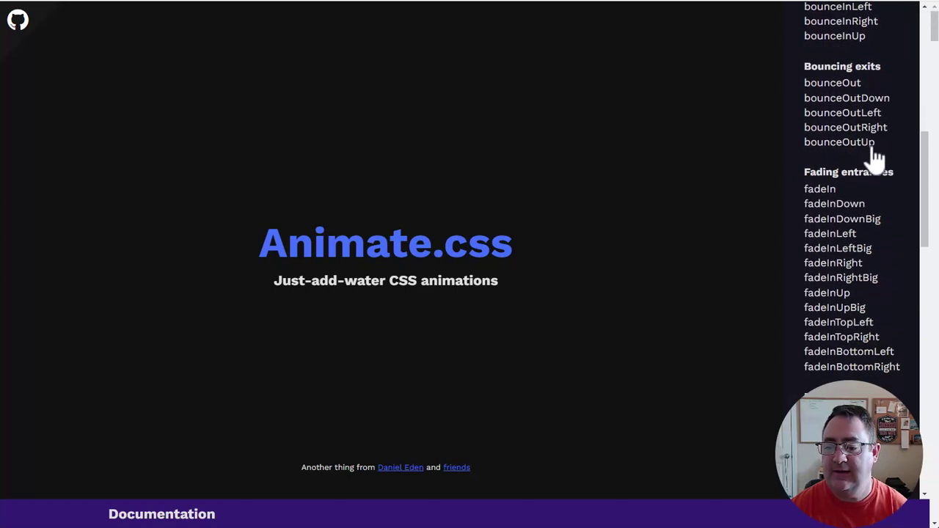
pyautogui.scroll(-2, 878, 162)
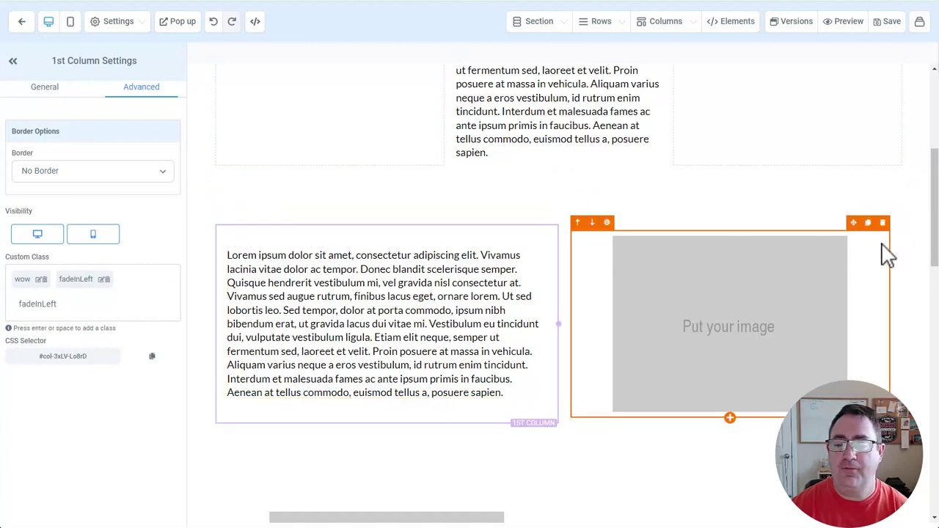
# Step: Check the image column's wow and fadeInRight classes, then show the video element's Advanced class settings
pyautogui.click(825, 232)
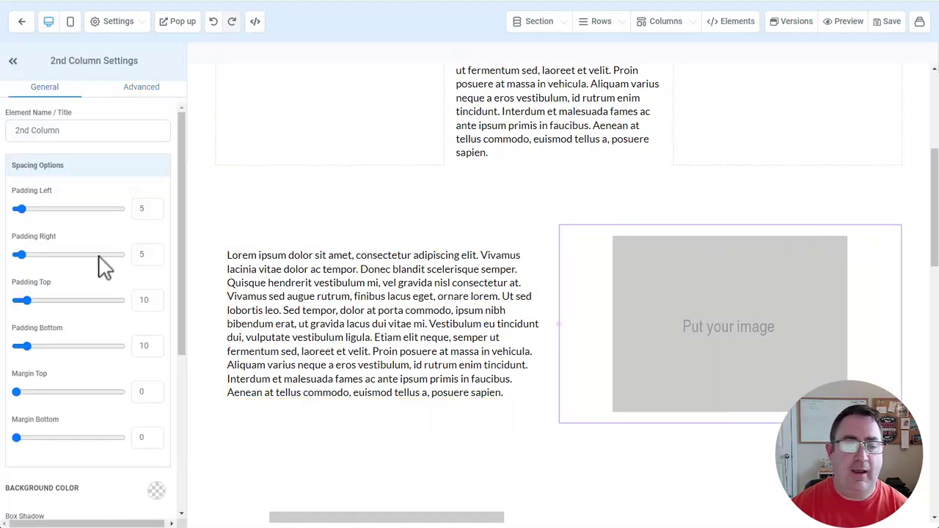
pyautogui.click(144, 93)
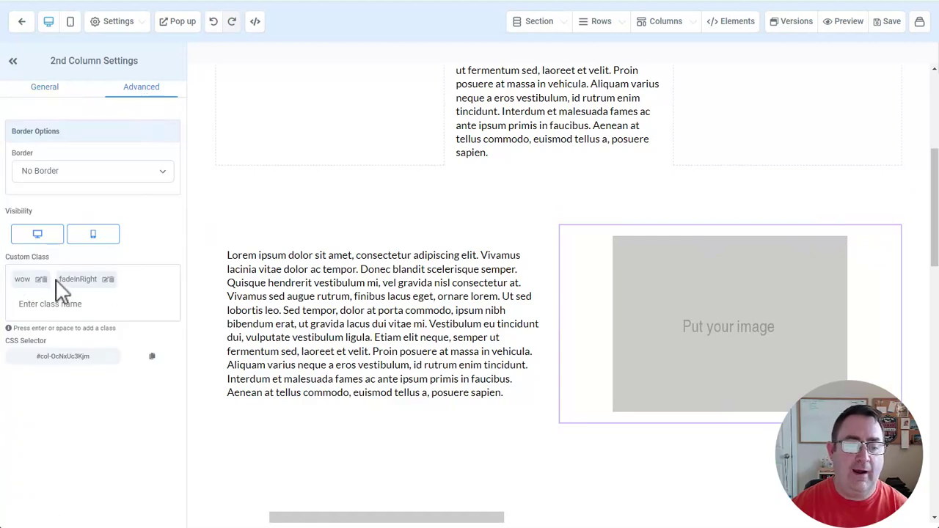
pyautogui.scroll(-5, 733, 271)
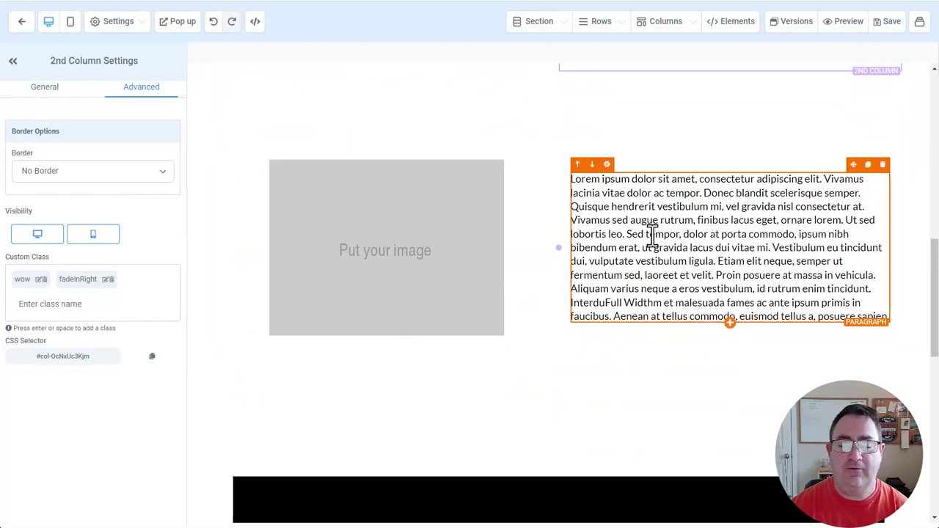
pyautogui.scroll(-3, 653, 242)
pyautogui.click(478, 279)
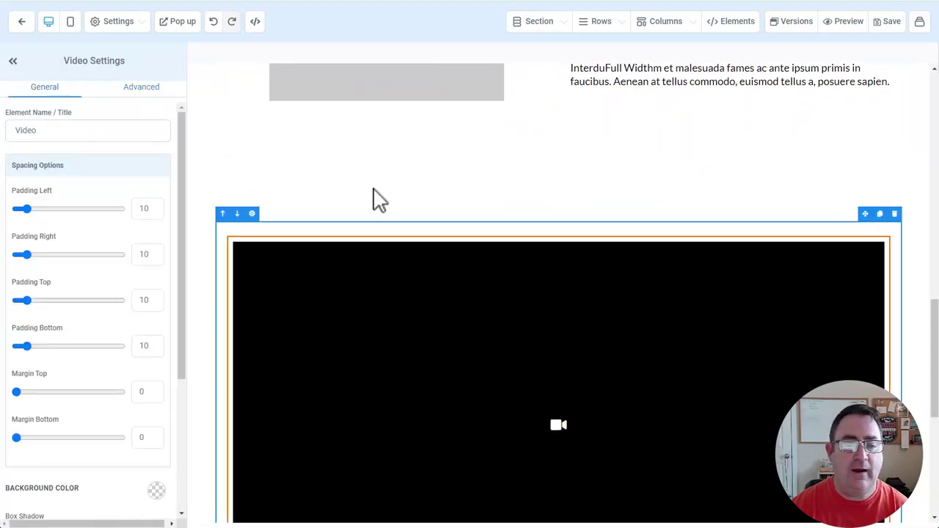
pyautogui.click(133, 100)
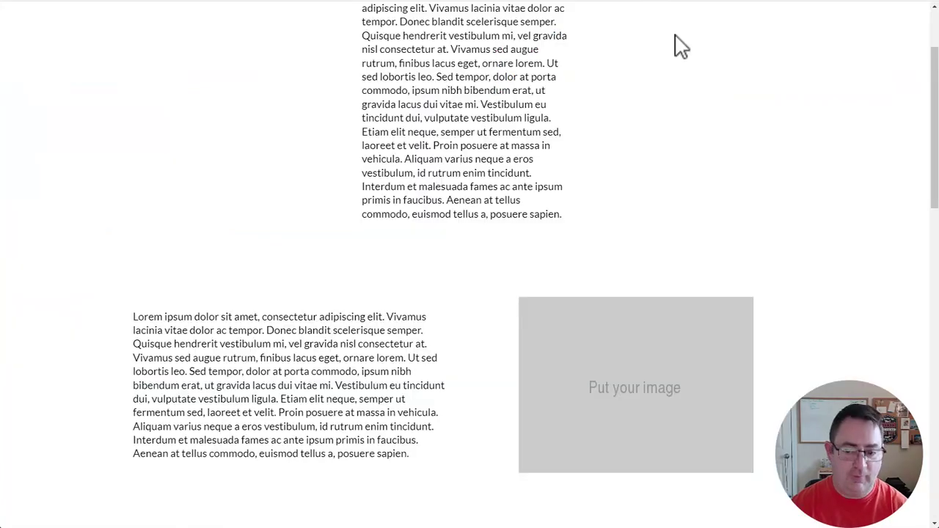
pyautogui.scroll(2, 734, 102)
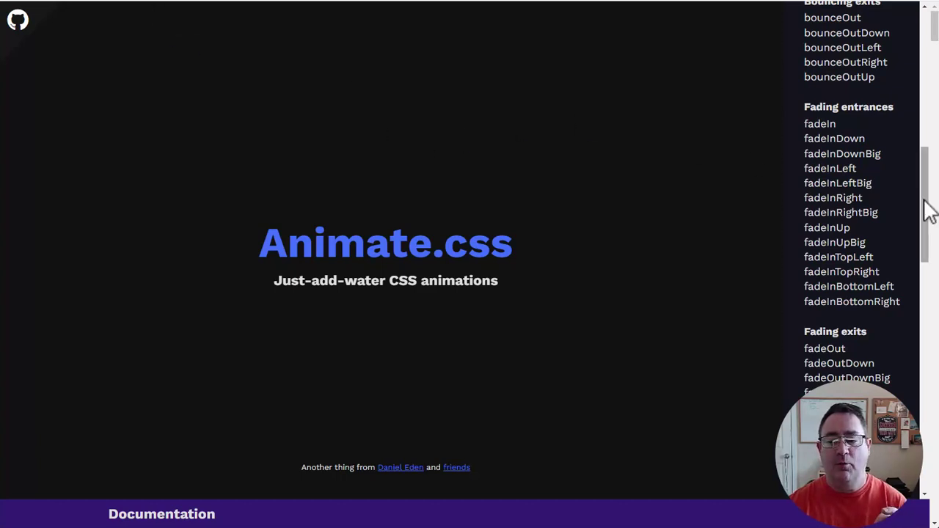
pyautogui.moveTo(924, 199); pyautogui.dragTo(928, 171)
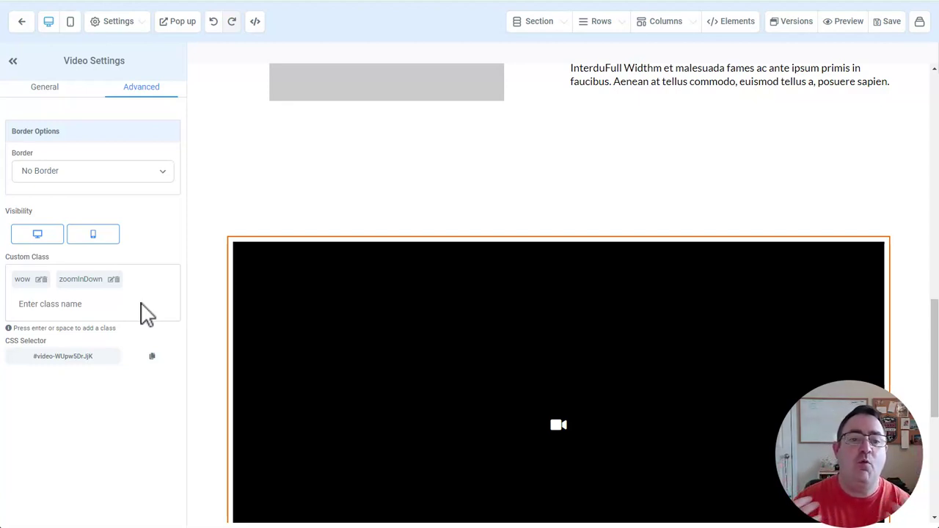
pyautogui.scroll(-5, 707, 209)
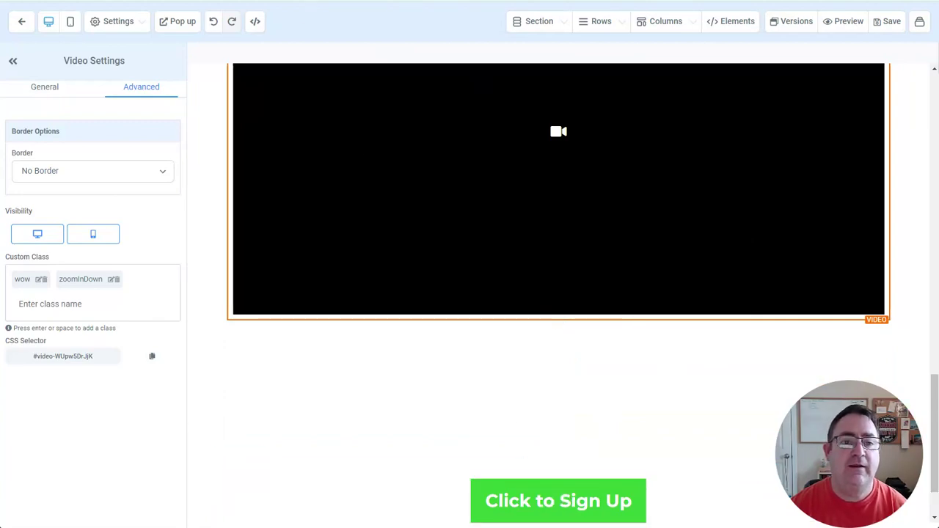
pyautogui.hotkey('ctrl', 'Tab')
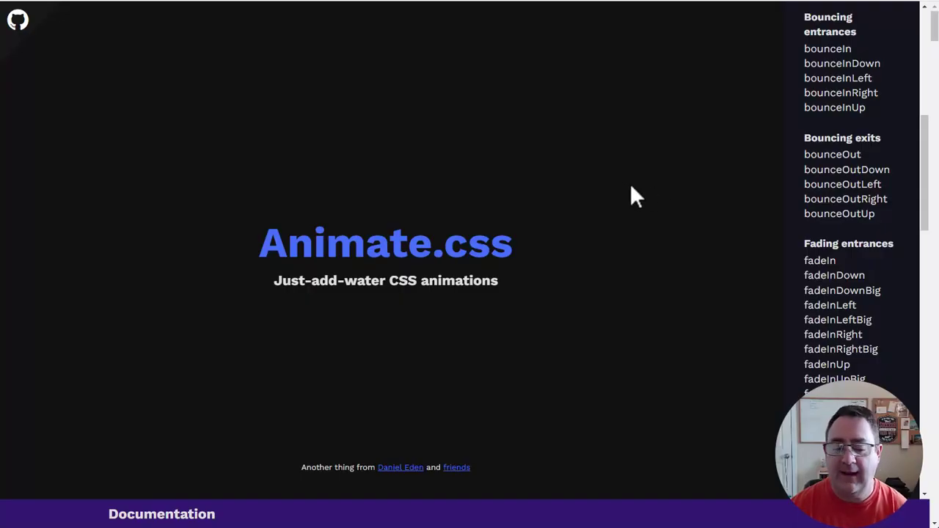
# Step: Scroll the Animate.css docs to the Delay classes table and select 'delay-2s' from animate__delay-2s
pyautogui.moveTo(930, 152); pyautogui.dragTo(932, 27)
pyautogui.scroll(-10, 935, 35)
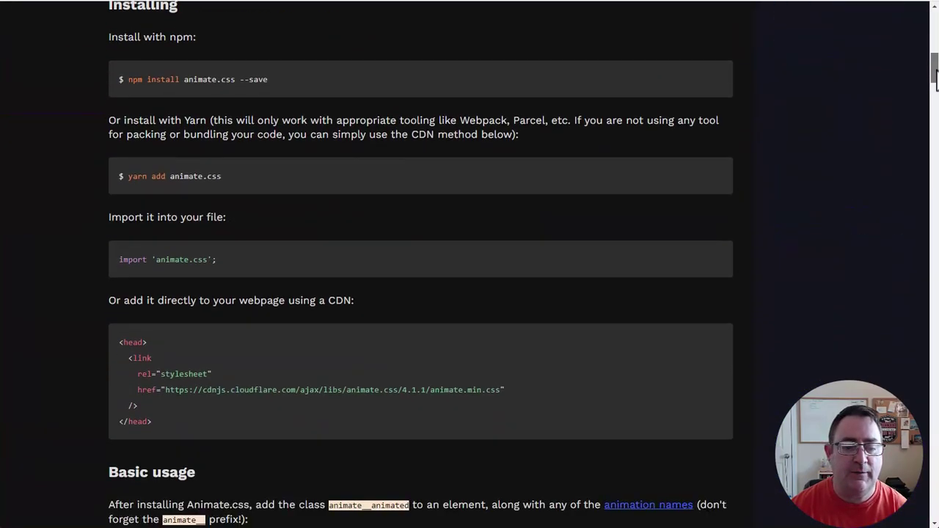
pyautogui.scroll(-8, 663, 145)
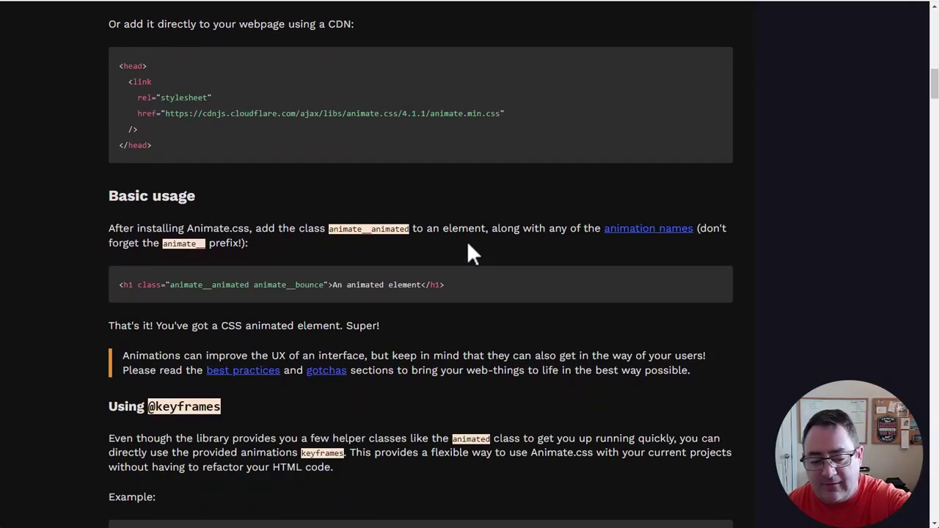
pyautogui.scroll(-10, 439, 263)
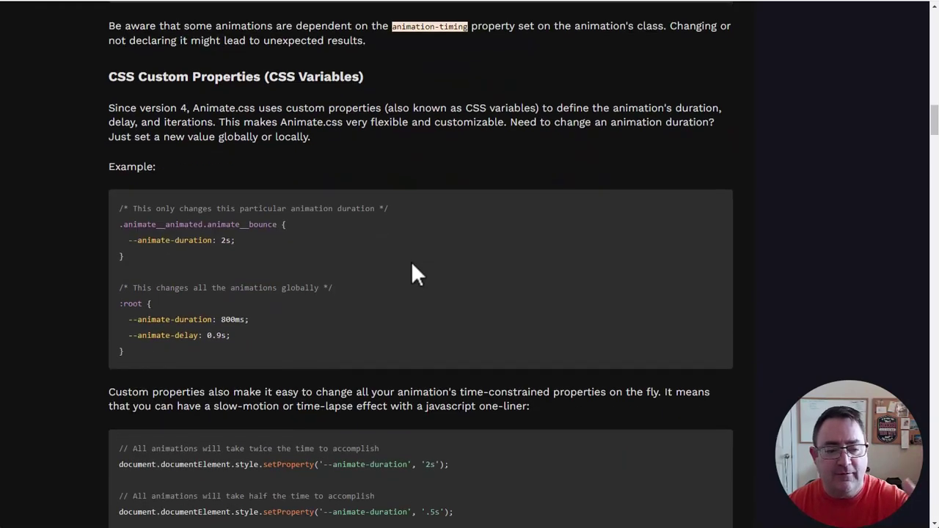
pyautogui.scroll(-2, 411, 255)
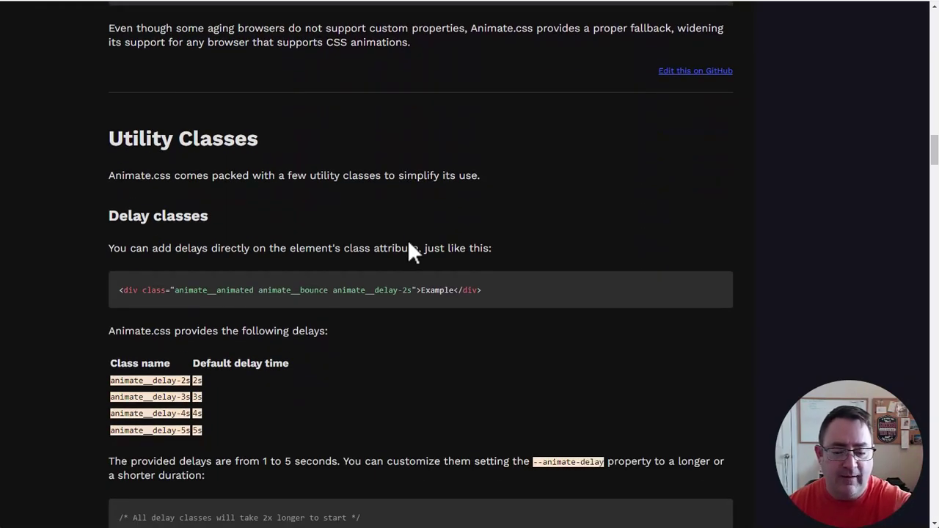
pyautogui.scroll(-1, 417, 233)
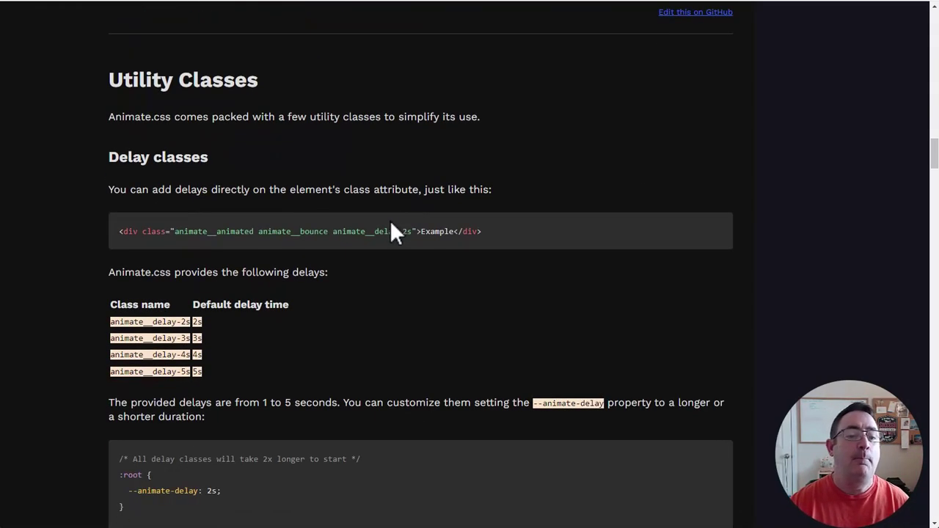
pyautogui.scroll(-1, 388, 208)
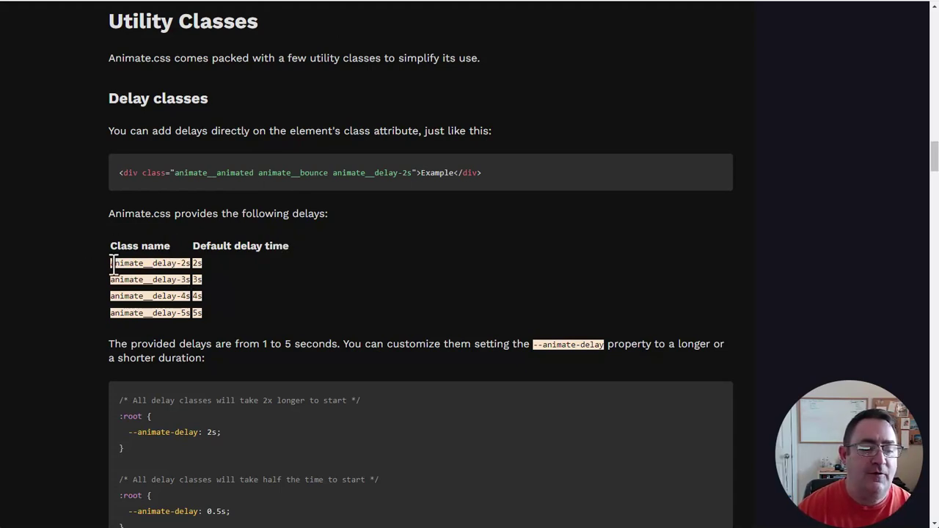
pyautogui.moveTo(112, 263); pyautogui.dragTo(189, 263)
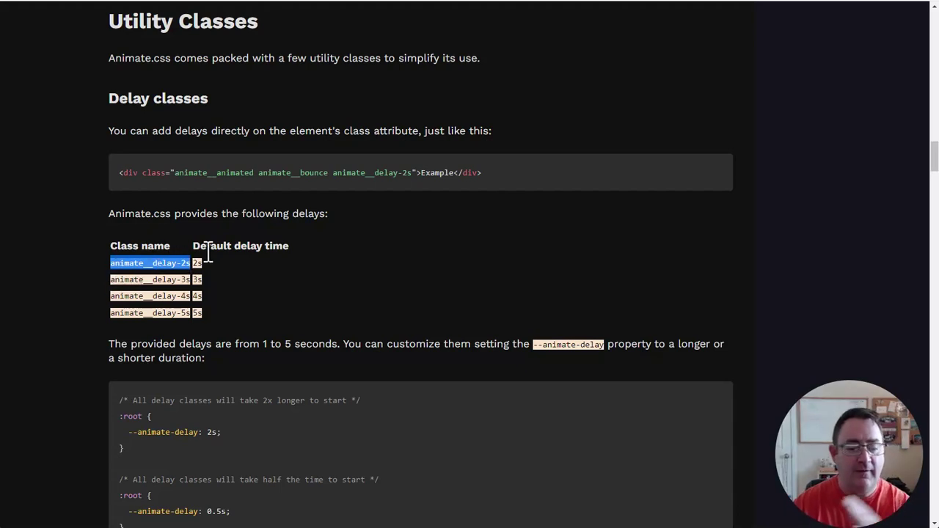
pyautogui.click(157, 264)
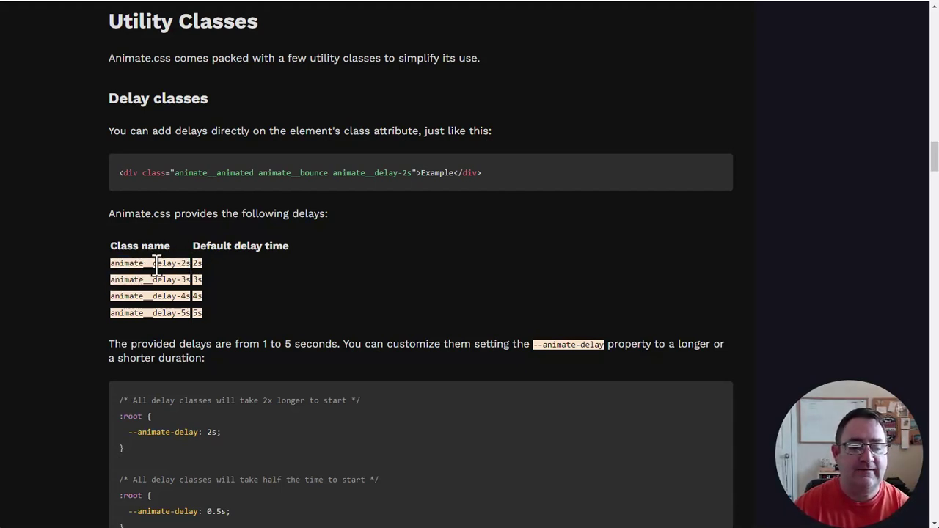
pyautogui.moveTo(156, 264); pyautogui.dragTo(190, 264)
pyautogui.hotkey('ctrl', 'c')
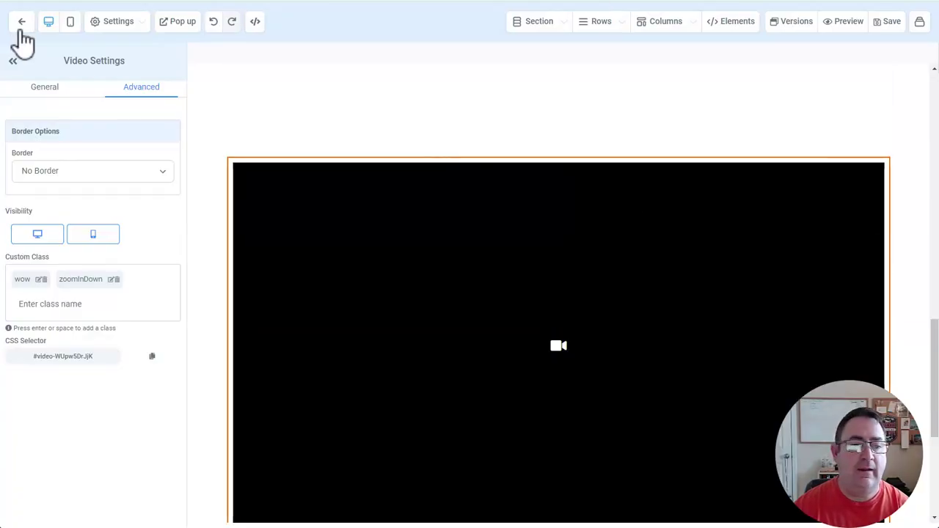
# Step: Add the custom class 'delay-2s' to the lorem ipsum text column
pyautogui.scroll(-5, 576, 237)
pyautogui.scroll(10, 503, 335)
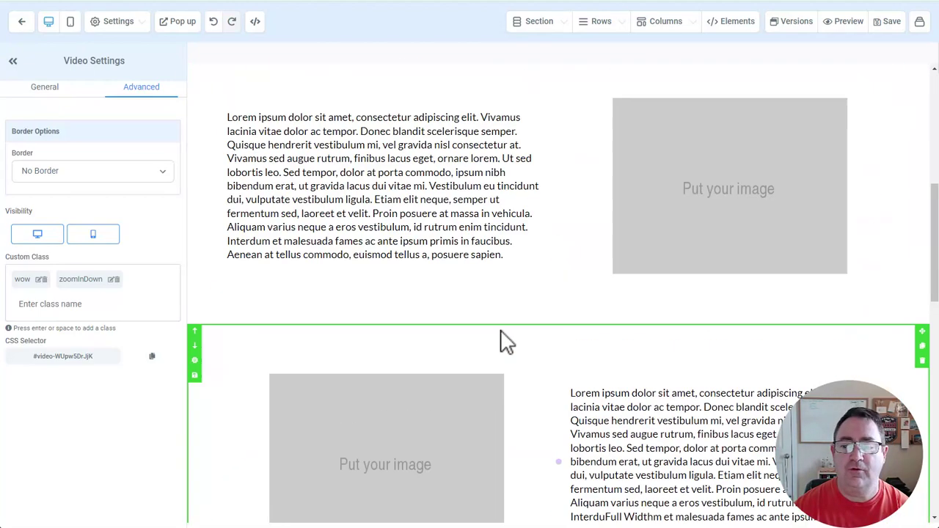
pyautogui.scroll(5, 505, 341)
pyautogui.scroll(-4, 487, 325)
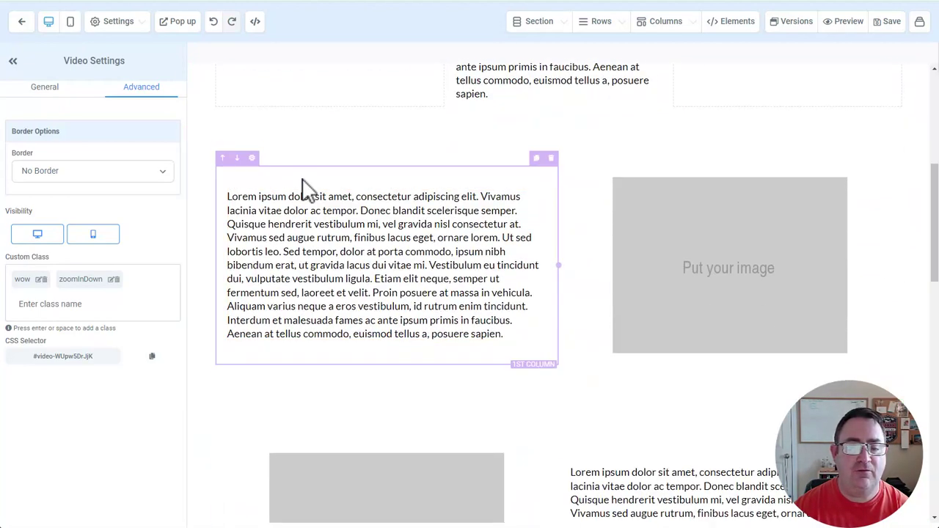
pyautogui.click(311, 185)
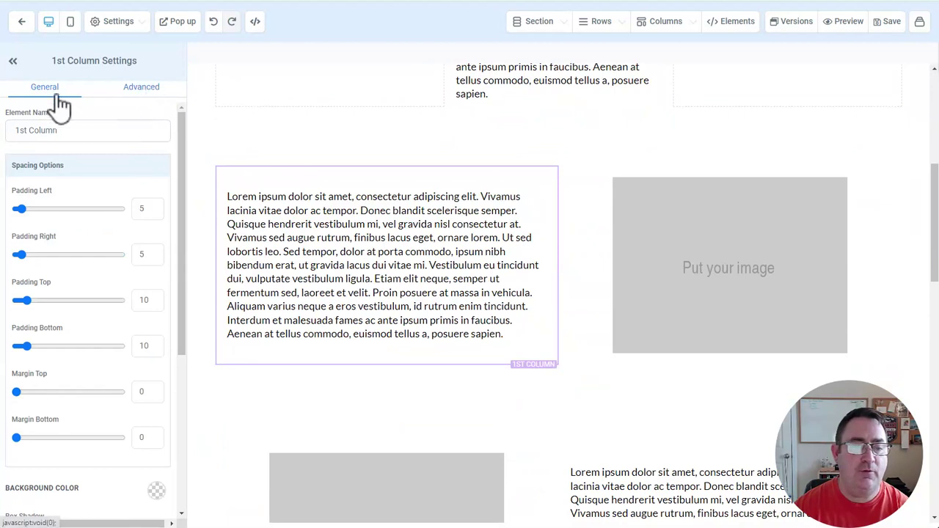
pyautogui.click(133, 88)
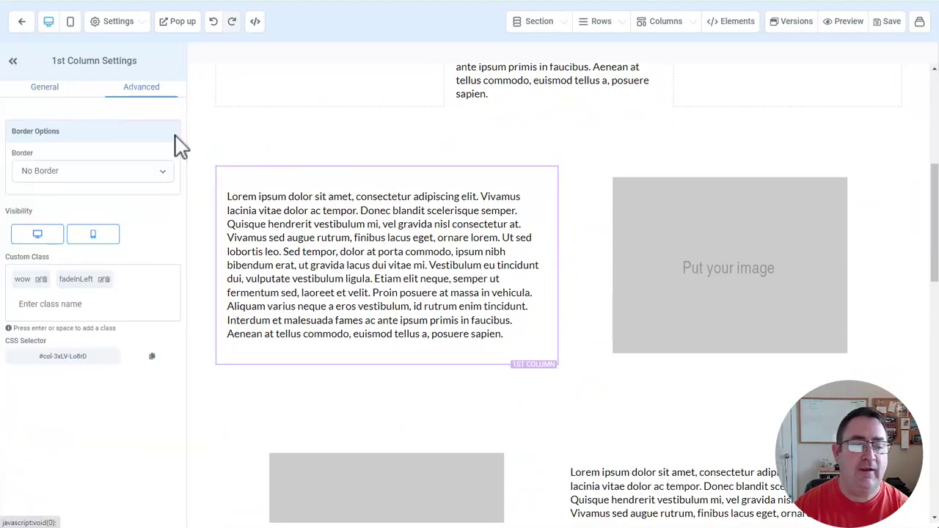
pyautogui.click(81, 305)
pyautogui.write('delay-2s')
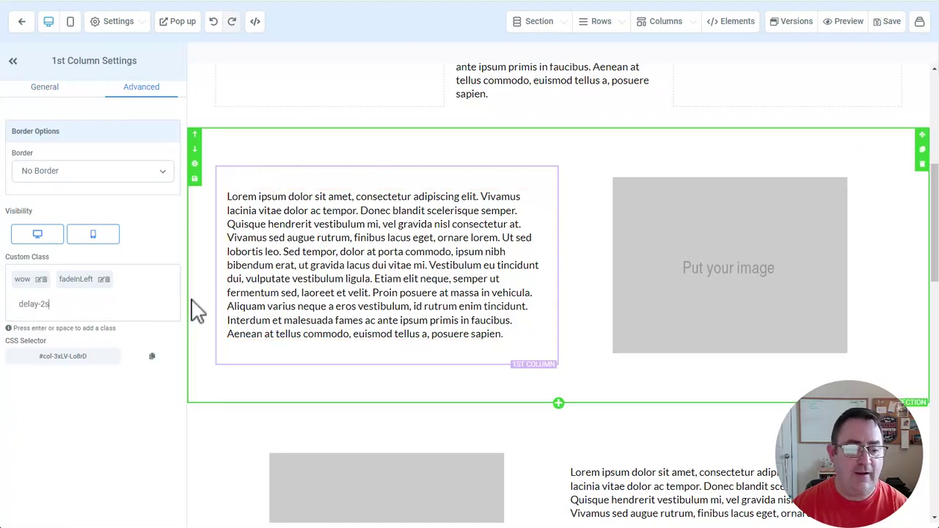
pyautogui.press('Return')
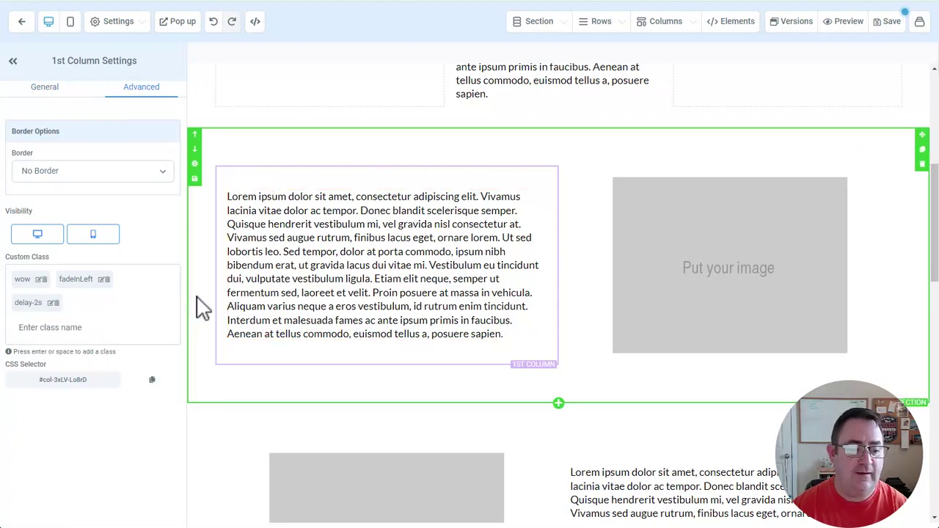
# Step: Paste 'delay-2s' as a custom class on the image column and save the page
pyautogui.click(670, 175)
pyautogui.click(144, 88)
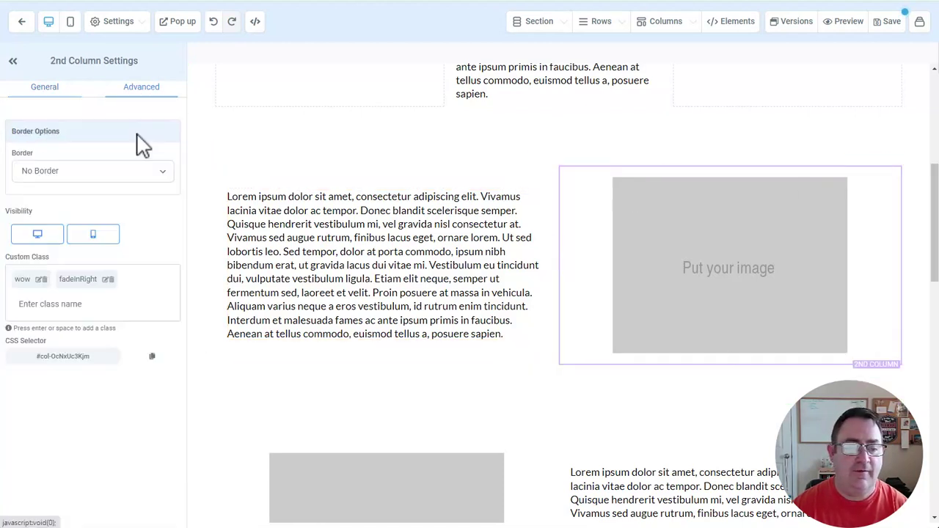
pyautogui.click(90, 303)
pyautogui.hotkey('ctrl', 'v')
pyautogui.press('Return')
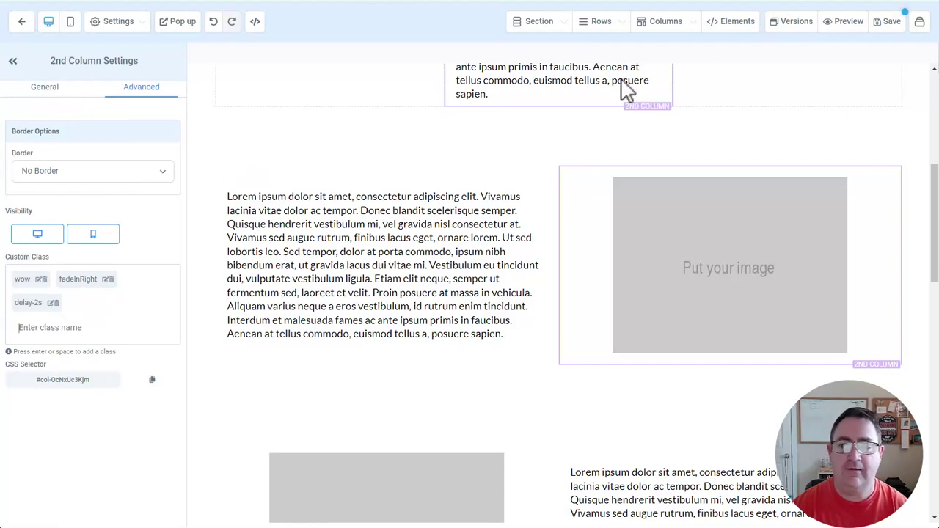
pyautogui.click(888, 23)
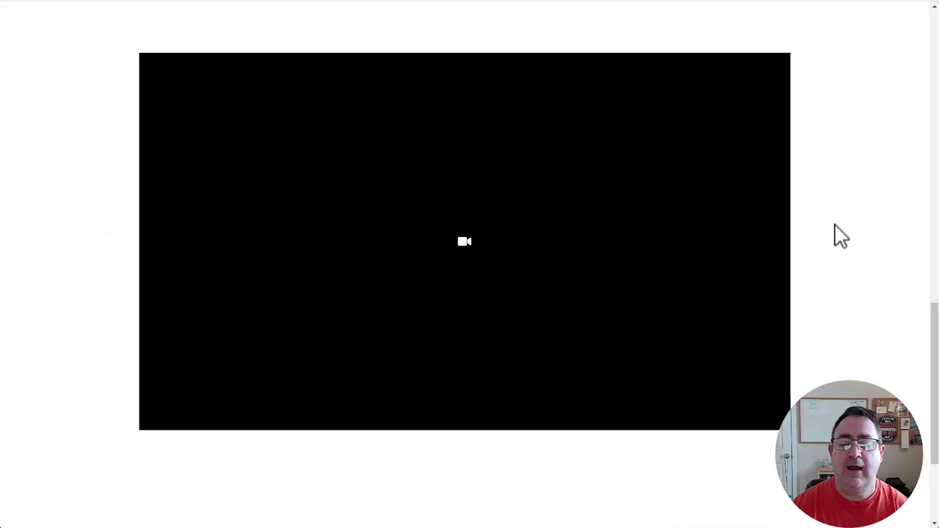
# Step: Watch the delayed column animations in preview, then select animate__slow in the Animate.css speed classes
pyautogui.scroll(10, 836, 235)
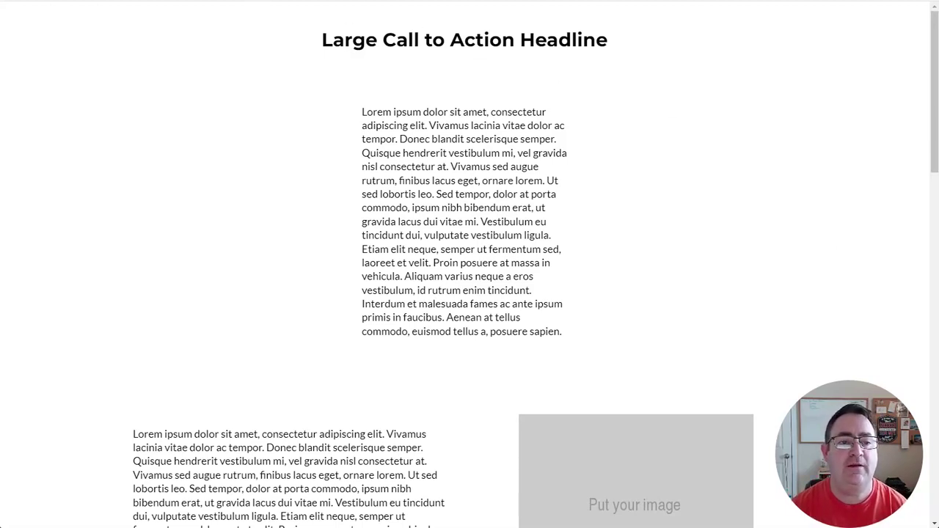
pyautogui.hotkey('ctrl', 'Tab')
pyautogui.scroll(-5, 274, 376)
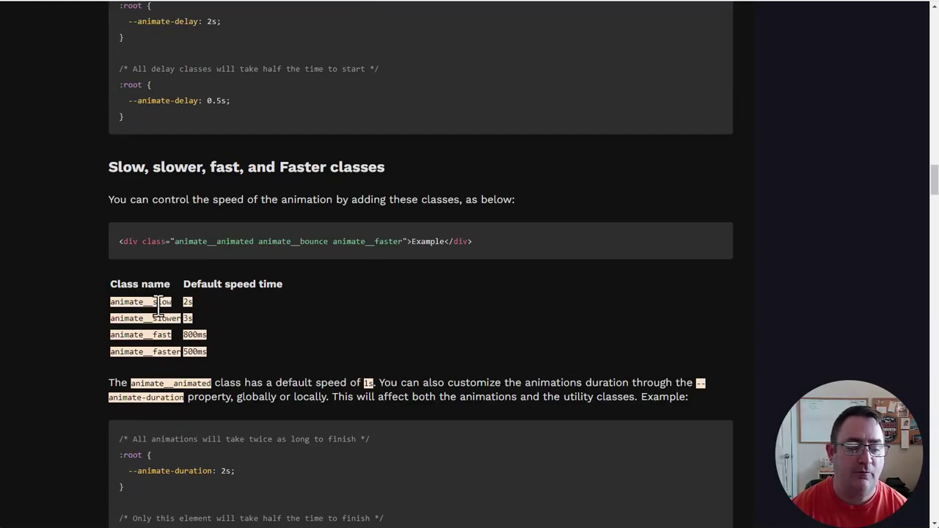
pyautogui.doubleClick(158, 304)
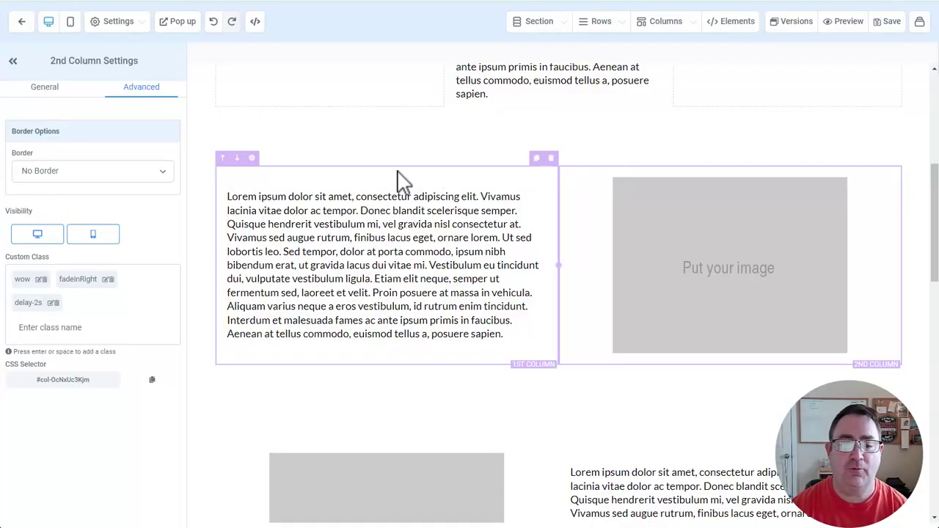
# Step: Add 'slow' as a custom class on the text column, joining wow, fadeInLeft and delay-2s
pyautogui.click(403, 180)
pyautogui.click(144, 85)
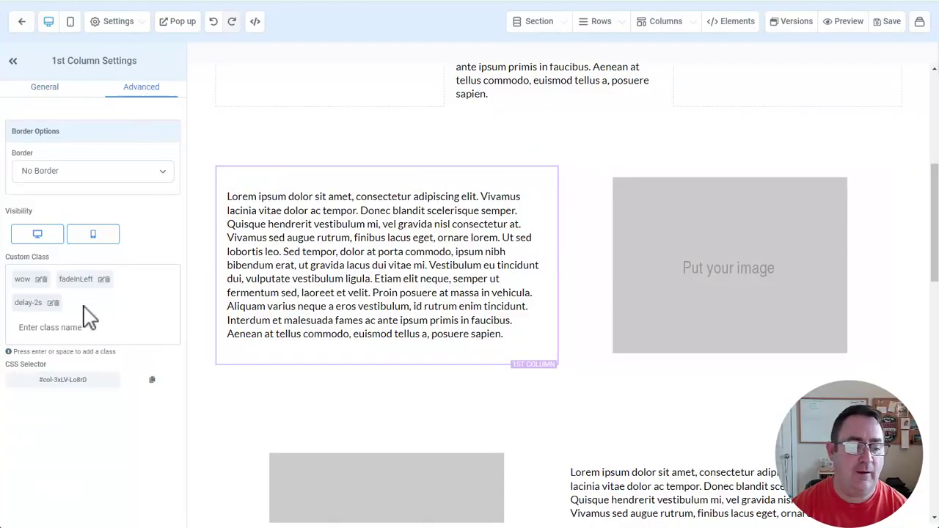
pyautogui.click(61, 332)
pyautogui.write('slow')
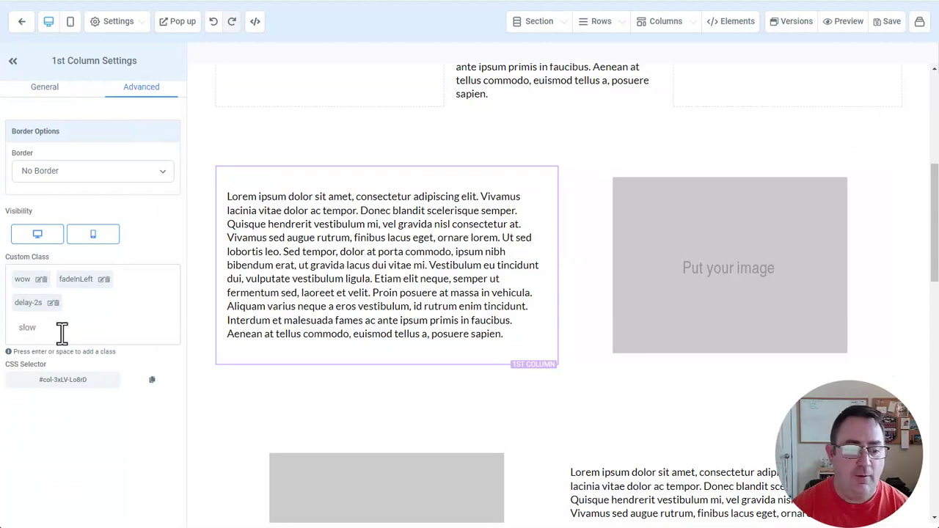
pyautogui.press('Return')
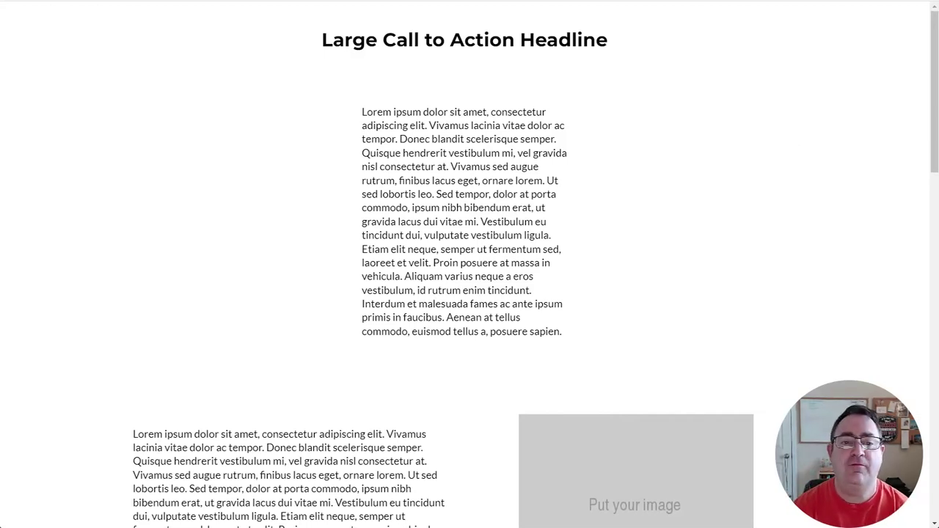
# Step: Return to the Animate.css docs at the Repeating classes section (animate__repeat-1/2/3, animate__infinite)
pyautogui.hotkey('ctrl', 'Tab')
pyautogui.scroll(-7, 396, 238)
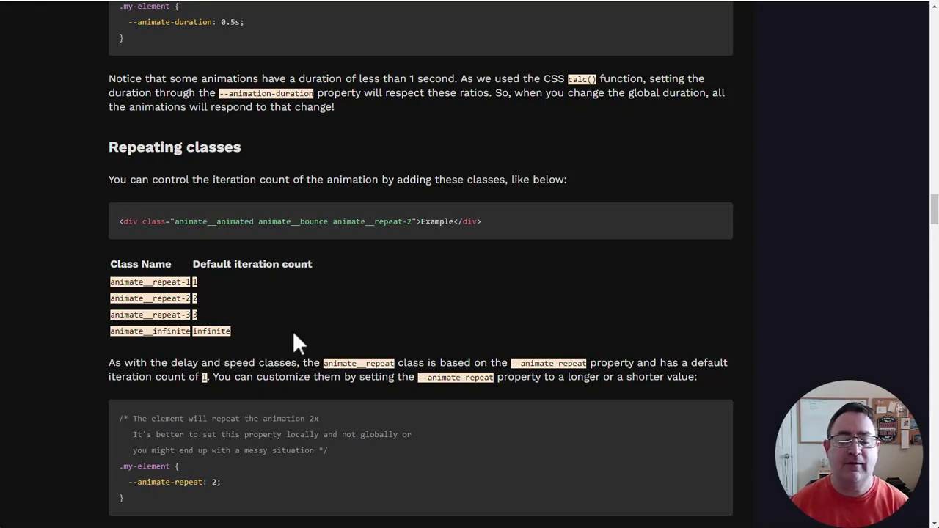
# Step: Scroll the Animate.css docs down through Best Practices, then back up to the top
pyautogui.scroll(-5, 494, 213)
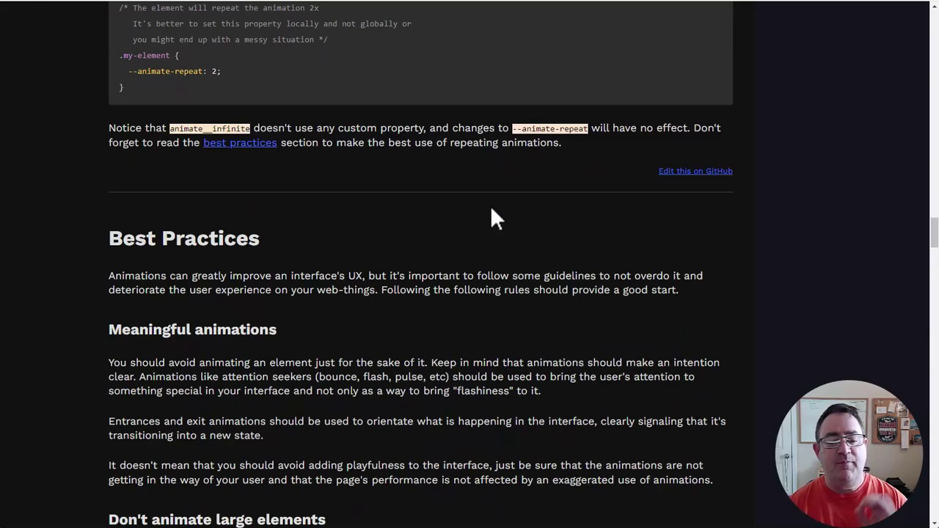
pyautogui.scroll(15, 493, 219)
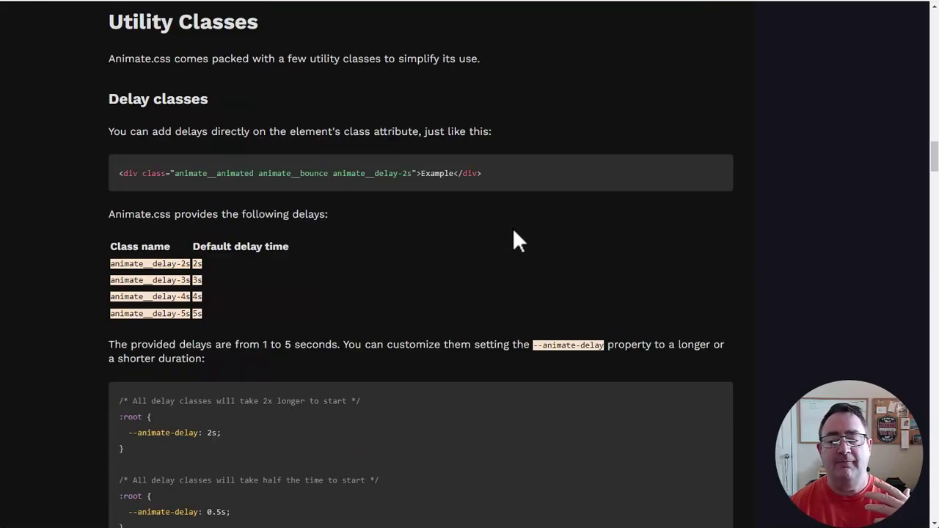
pyautogui.scroll(20, 514, 233)
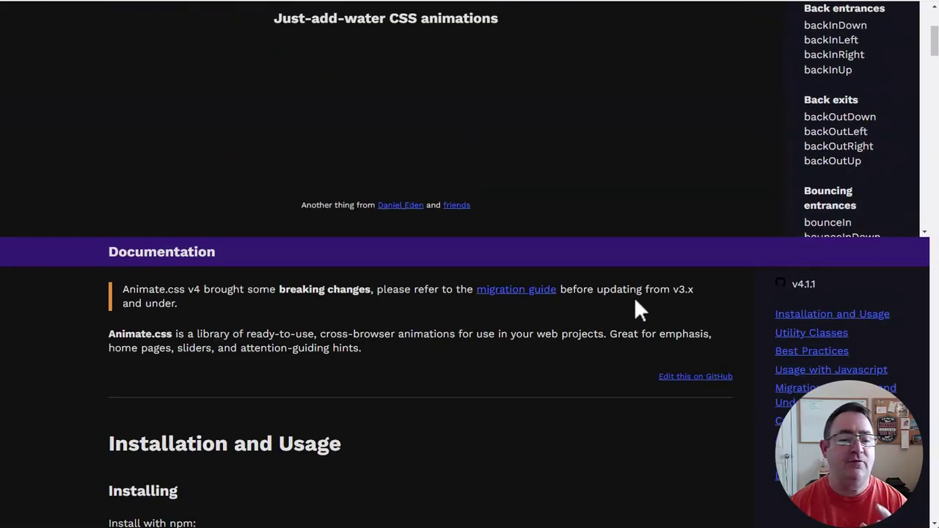
pyautogui.scroll(3, 634, 296)
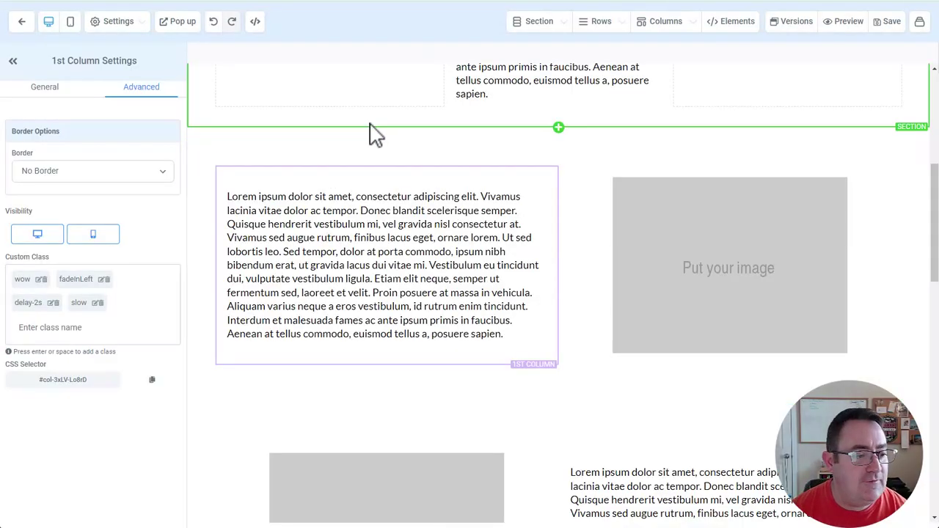
pyautogui.scroll(4, 666, 265)
pyautogui.scroll(-3, 672, 242)
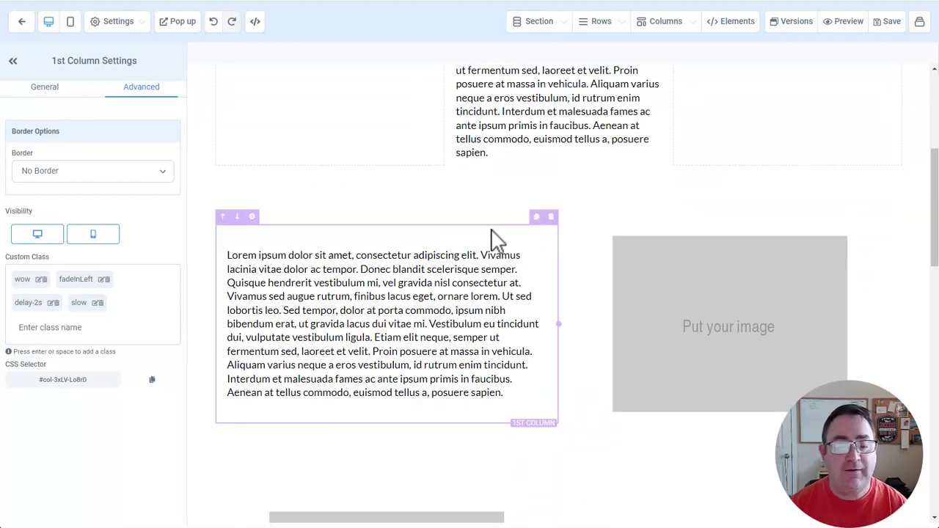
pyautogui.scroll(-7, 498, 242)
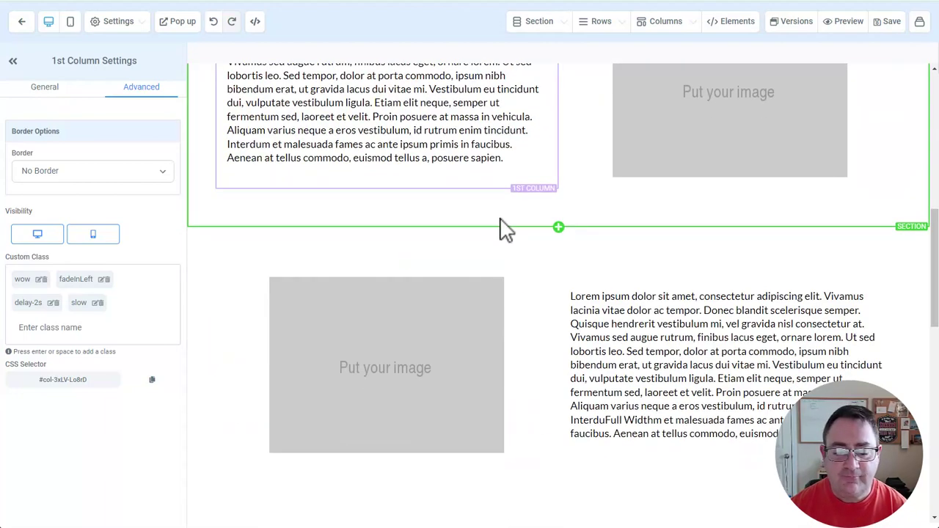
pyautogui.scroll(9, 530, 228)
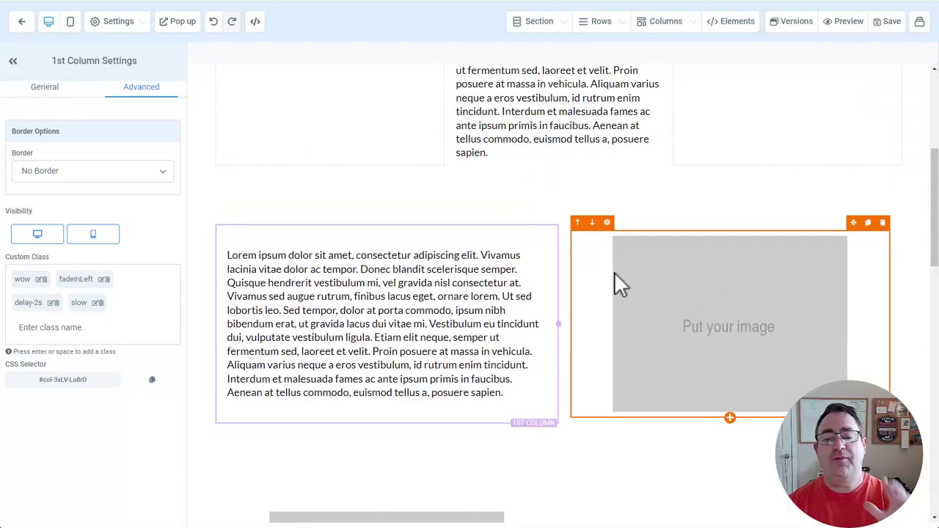